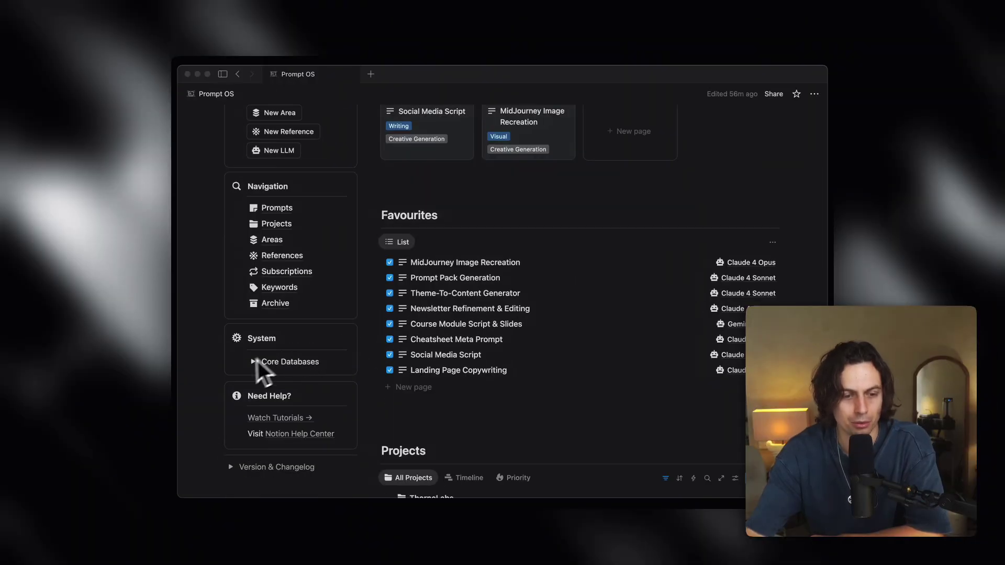
Step: Expand the core databases list to browse it, then collapse it again
scroll(291, 340, up, 3)
scroll(291, 345, down, 2)
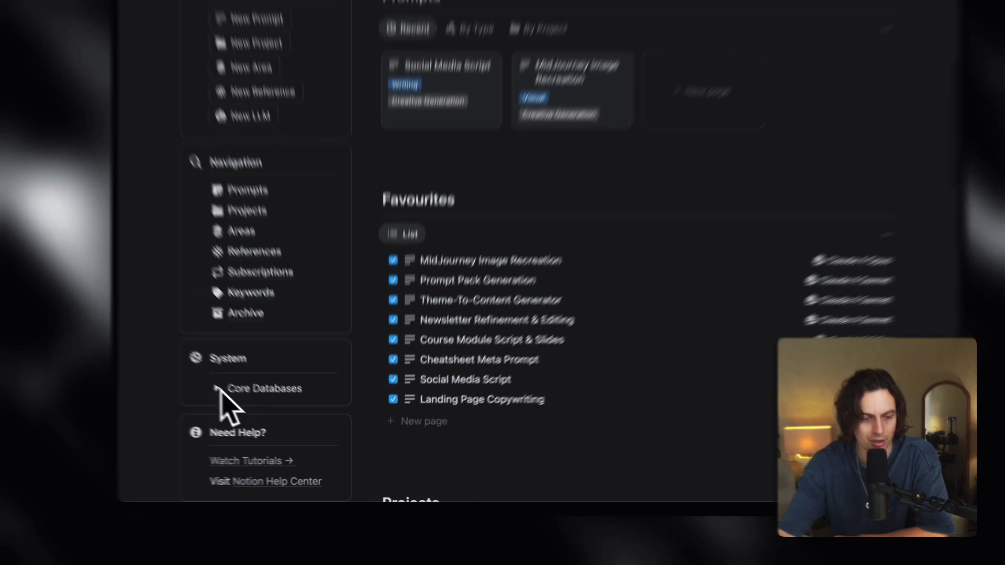
click(217, 388)
scroll(272, 387, down, 3)
scroll(314, 324, down, 2)
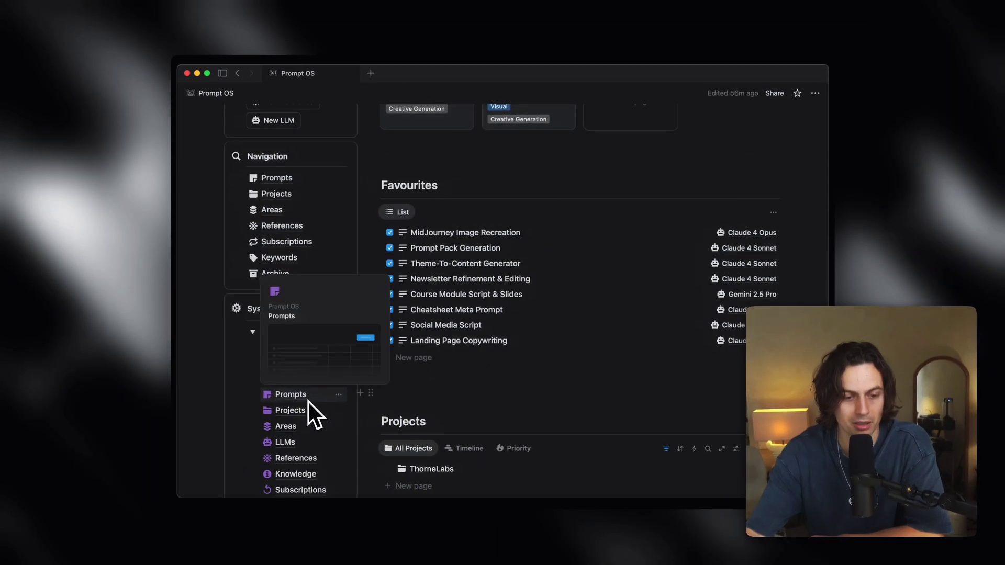
scroll(309, 403, down, 1)
scroll(308, 402, up, 1)
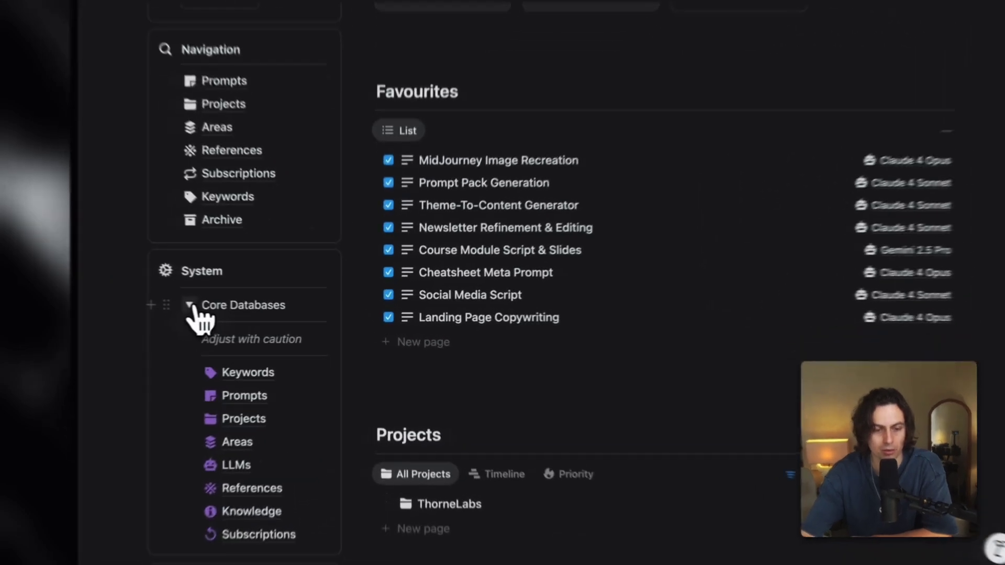
click(266, 312)
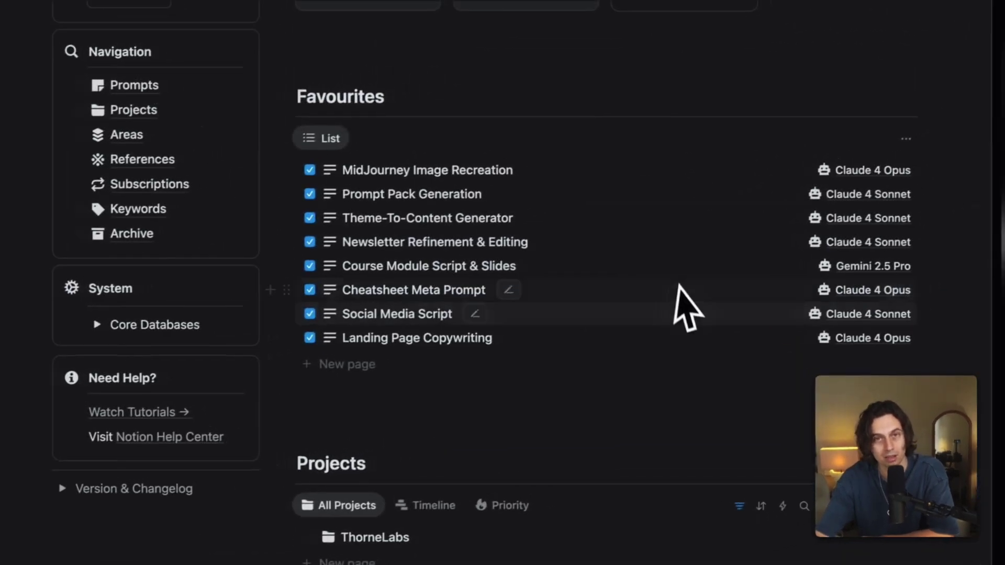
scroll(539, 356, up, 5)
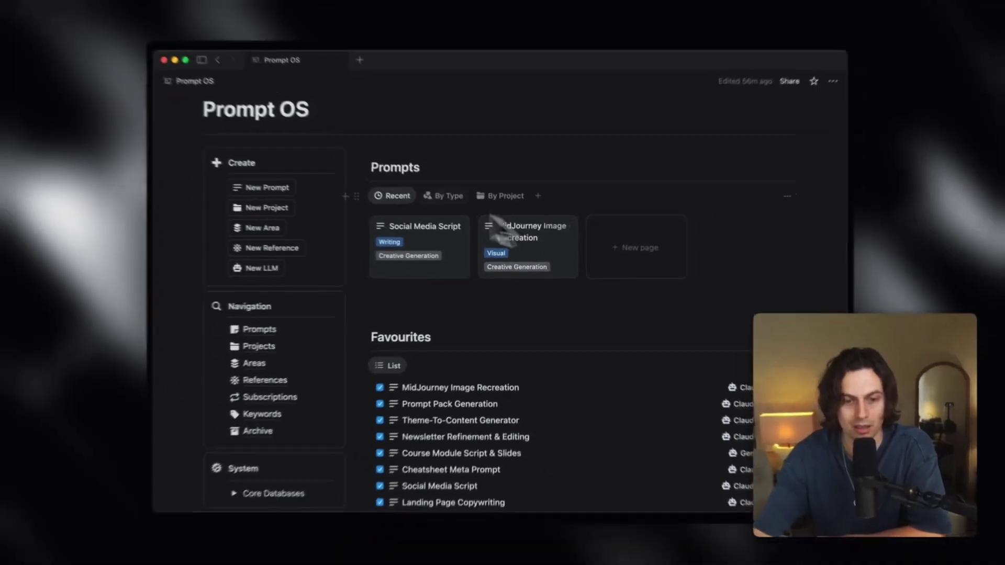
scroll(622, 228, up, 3)
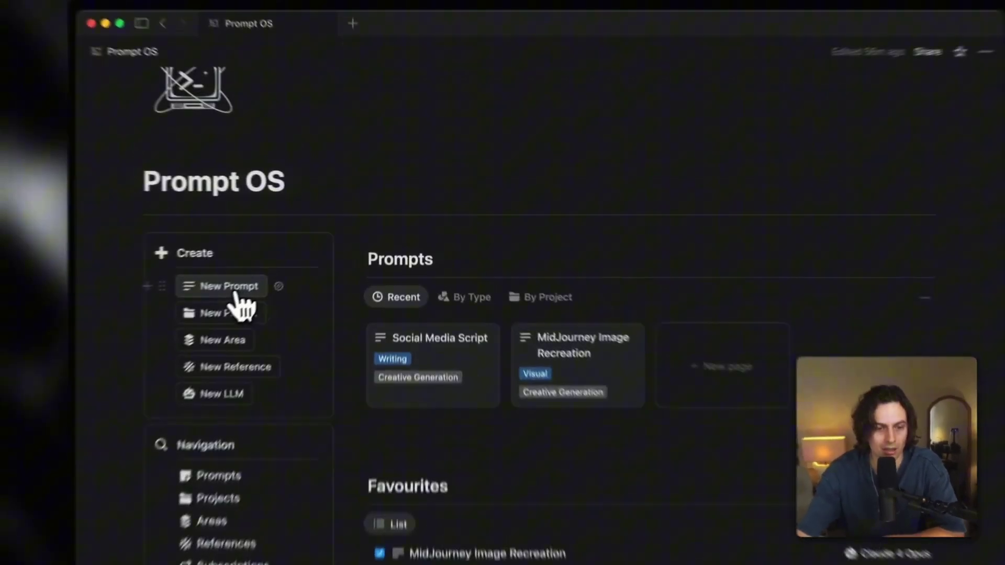
Step: Create a new prompt titled 'YouTube Video Analysis' and mark it as a favourite
click(291, 259)
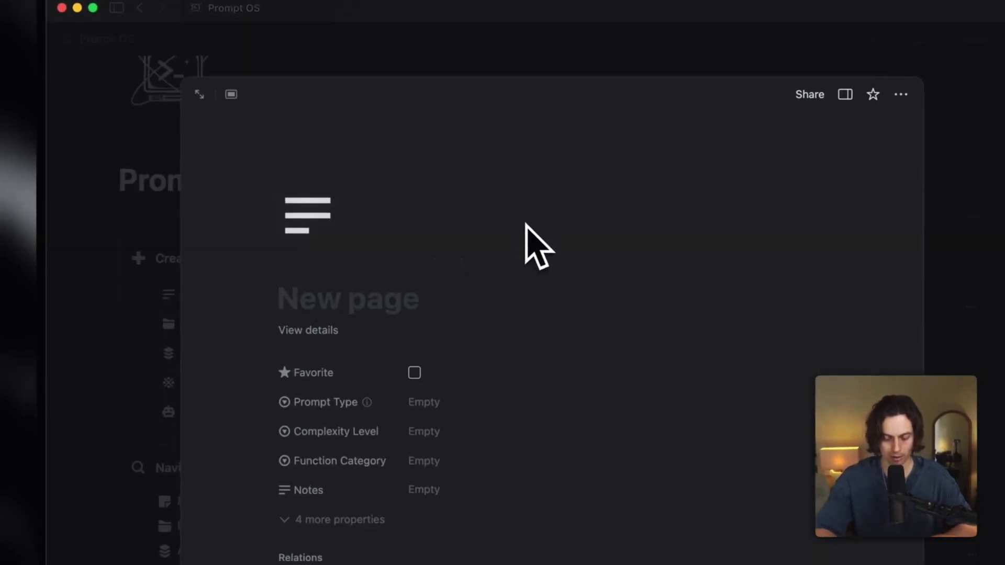
text(Yo)
text(uTube V)
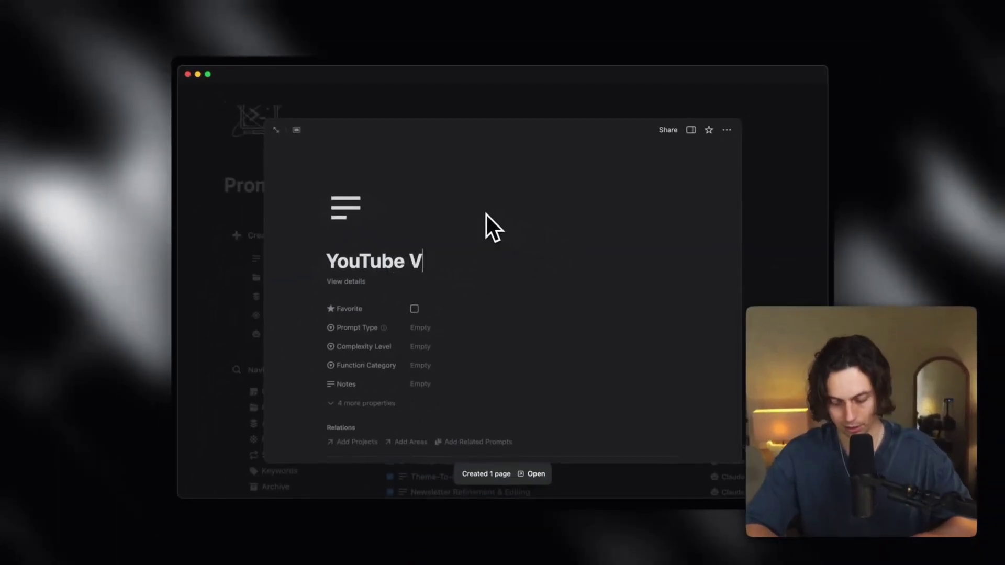
text(ideo Analysis)
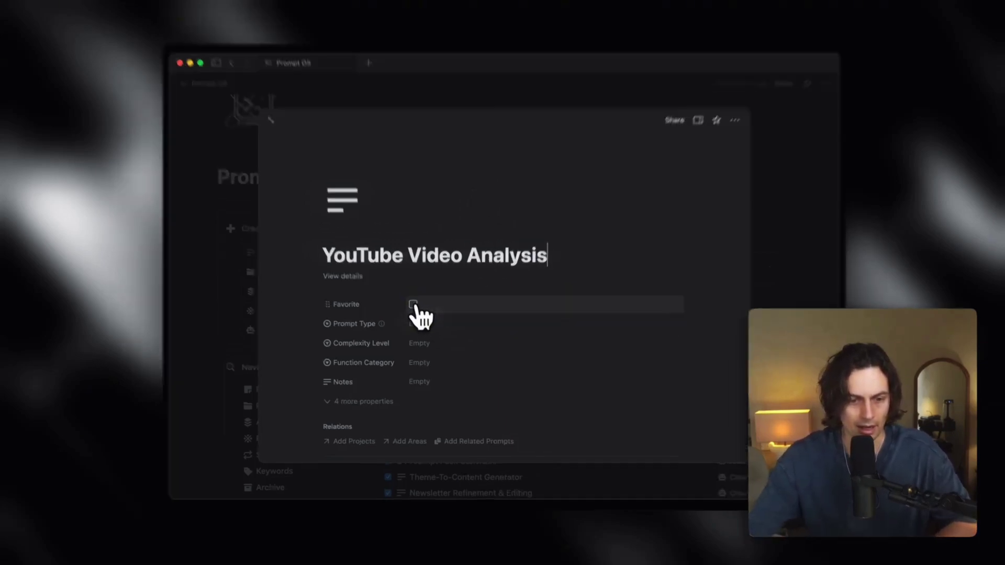
click(413, 305)
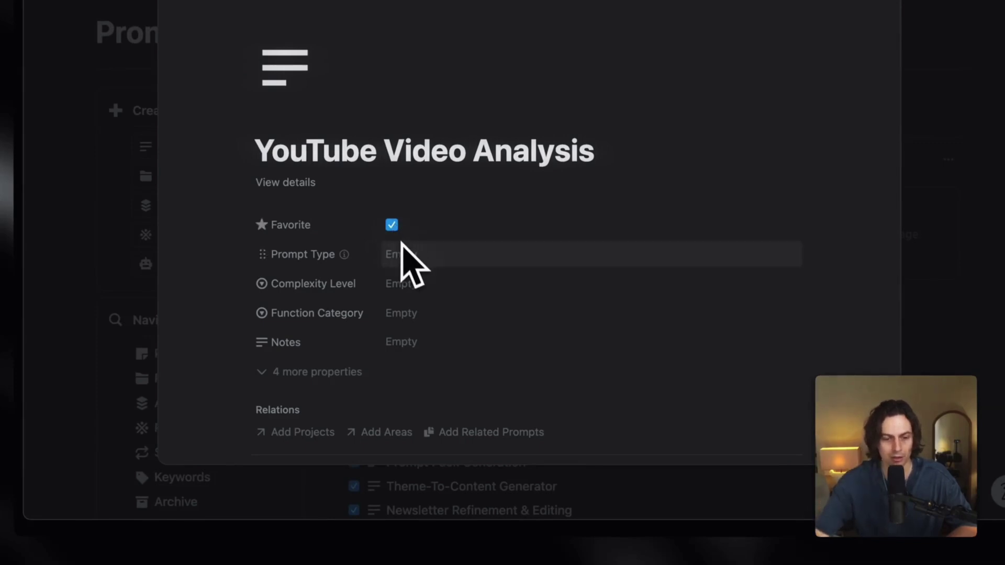
Step: Set its type to Writing, complexity to Meta/Recursive and category to Analysis & Breakdown
click(398, 260)
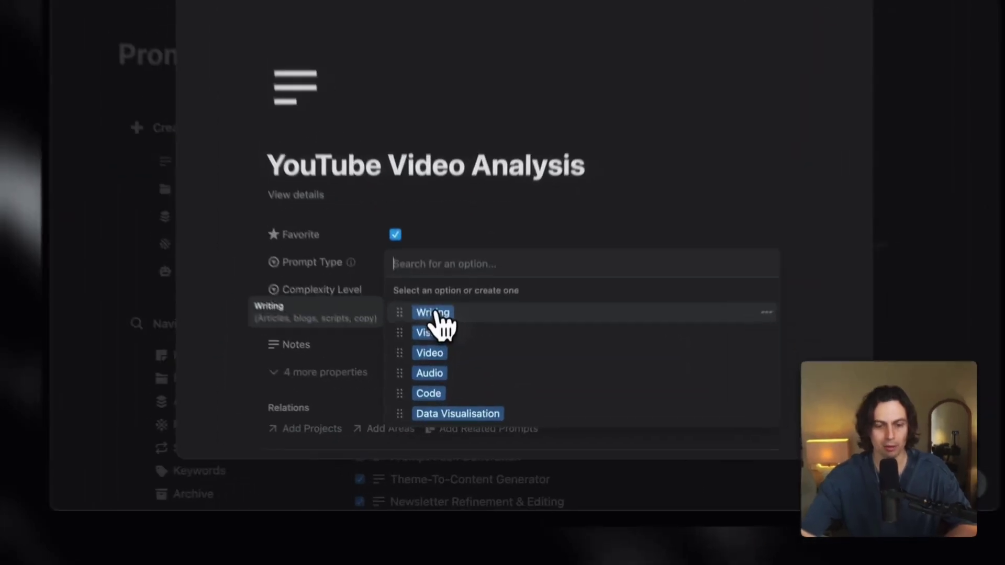
click(442, 363)
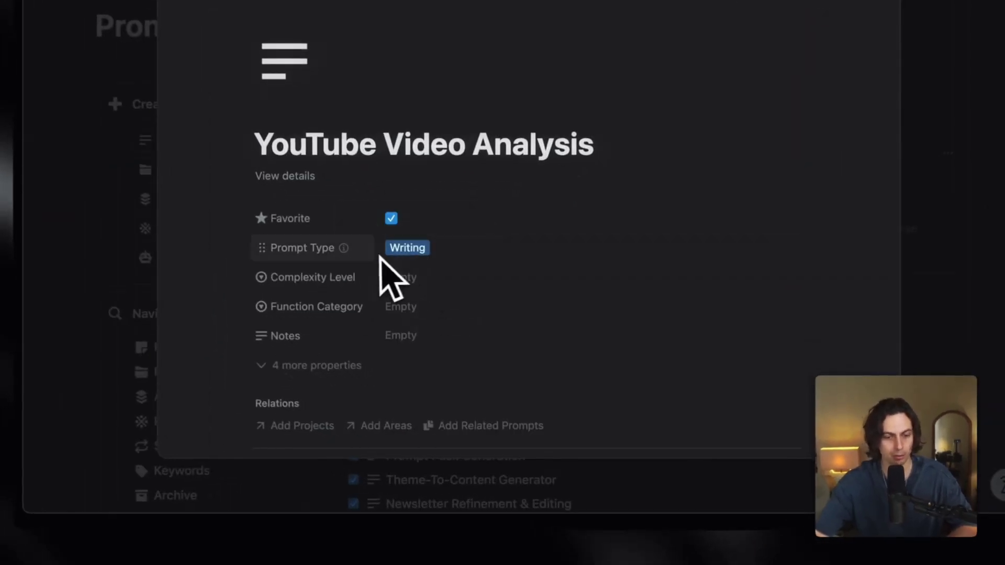
click(414, 278)
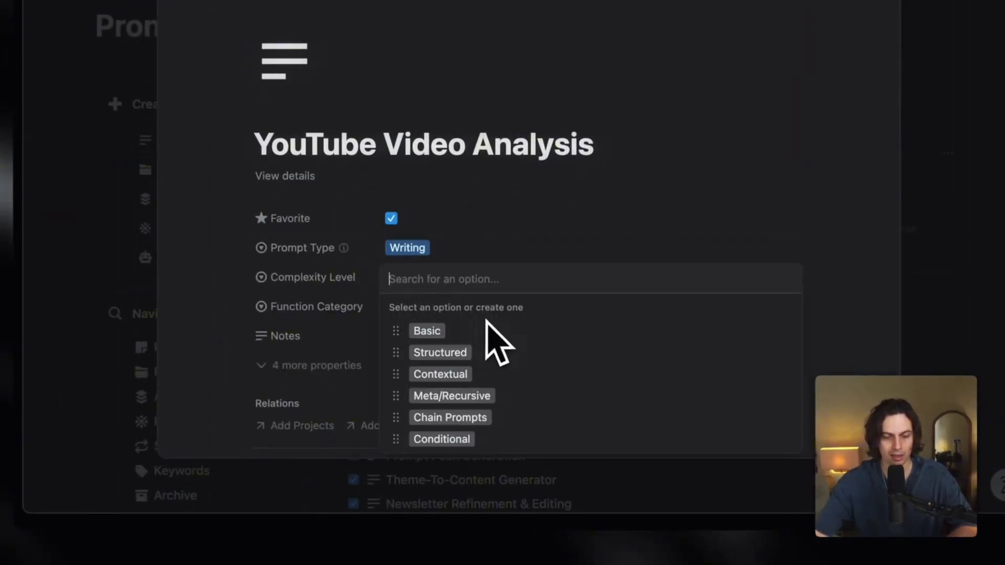
click(461, 397)
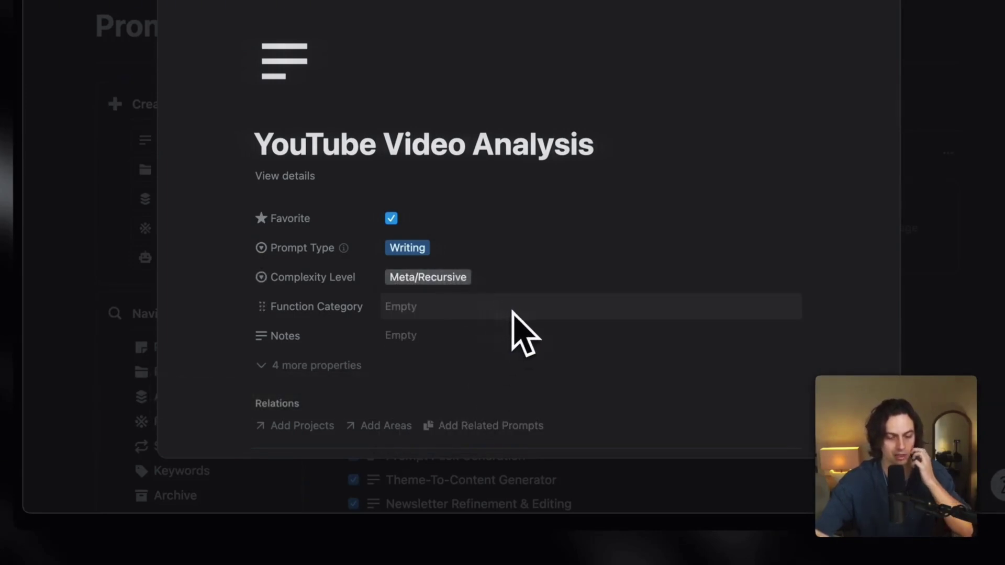
click(386, 317)
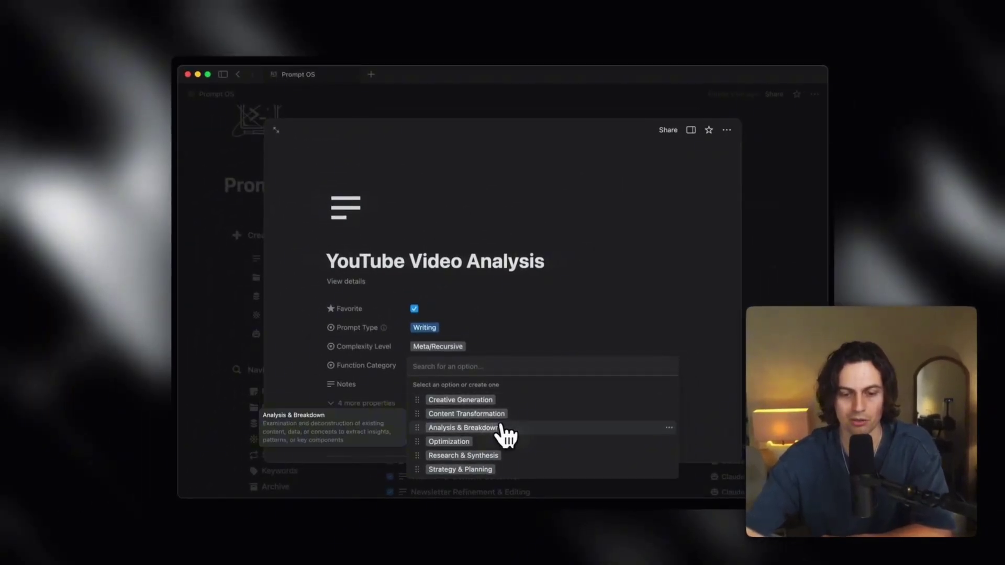
click(446, 430)
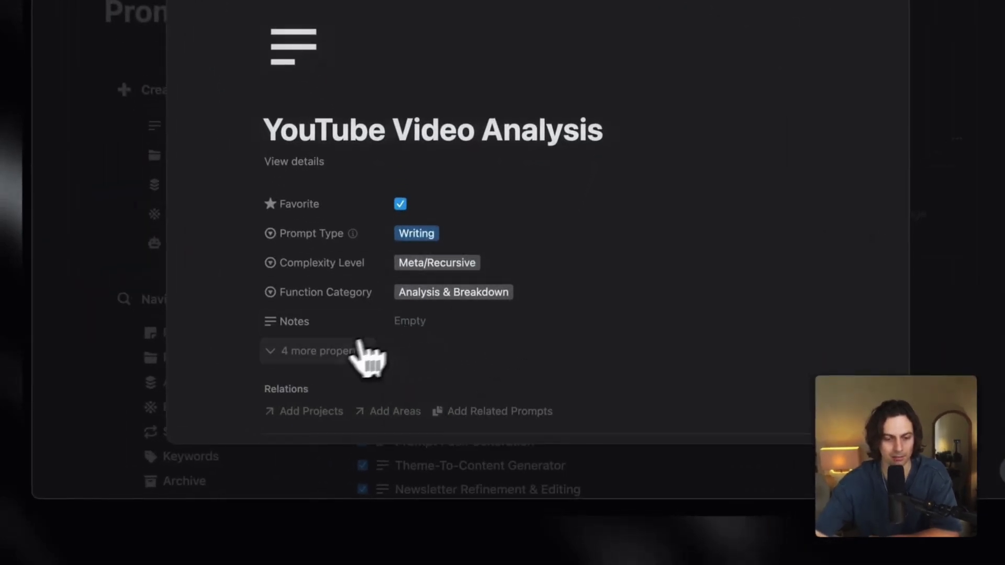
Step: Reveal the extra properties and link Claude 4 Sonnet as the prompt's AI Model
click(275, 360)
scroll(379, 340, down, 2)
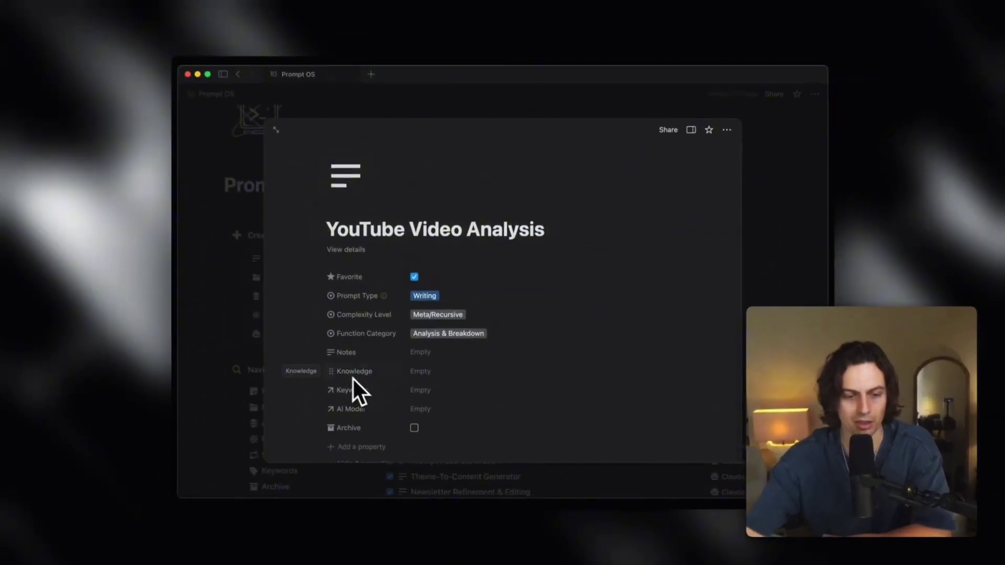
click(423, 411)
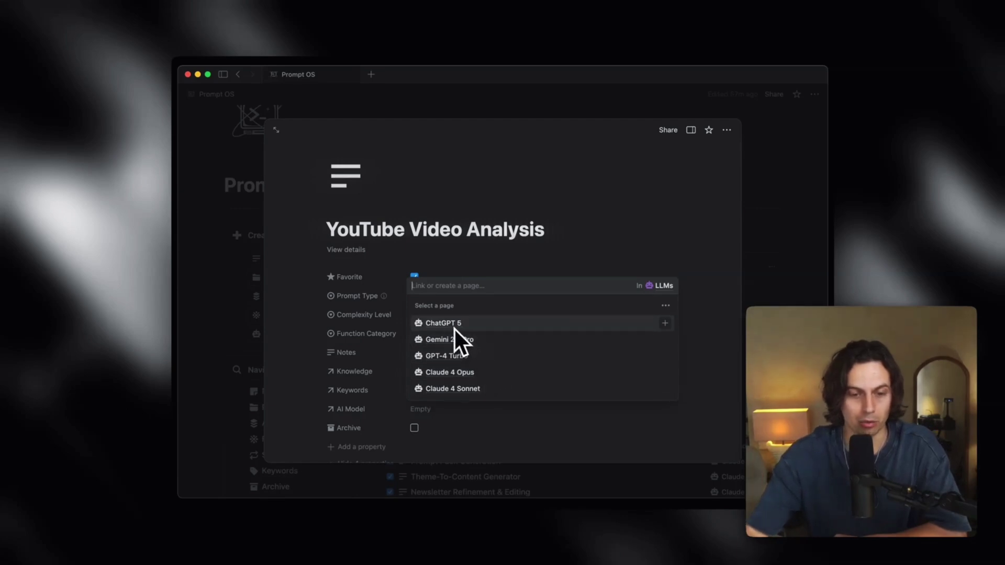
click(474, 388)
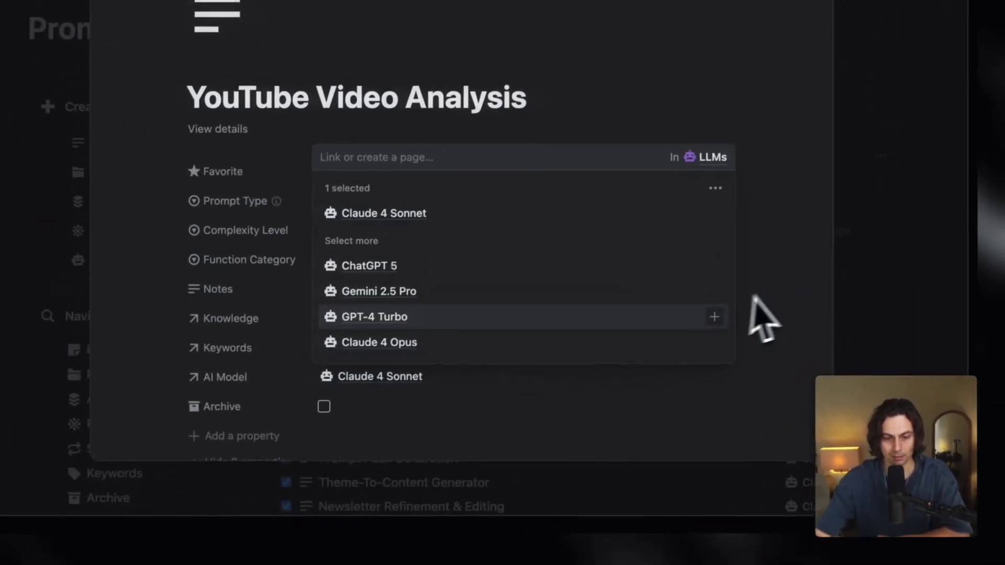
click(755, 300)
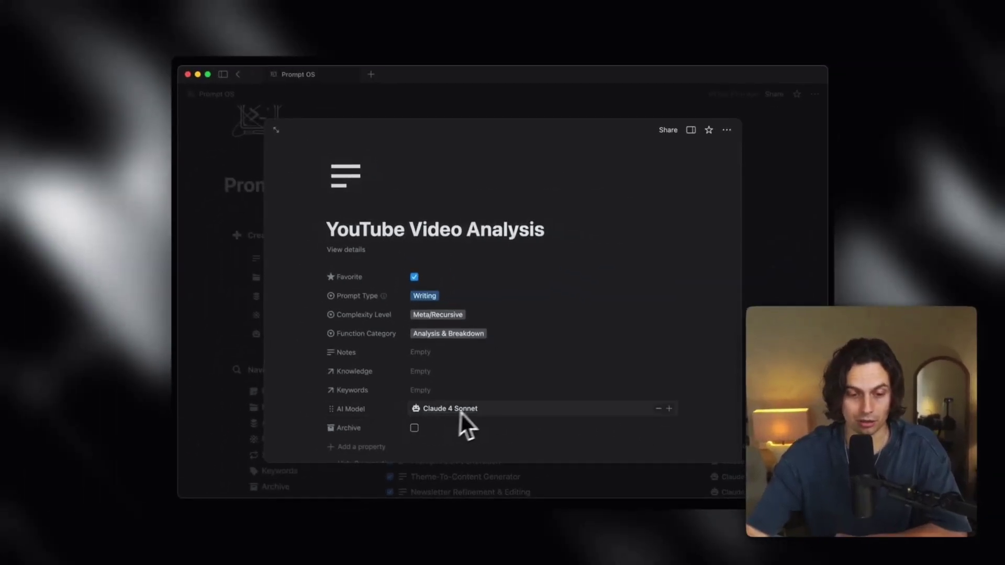
Step: Link the 'How to Create Viral YouTube Scripts & Topics' page as Knowledge
click(419, 372)
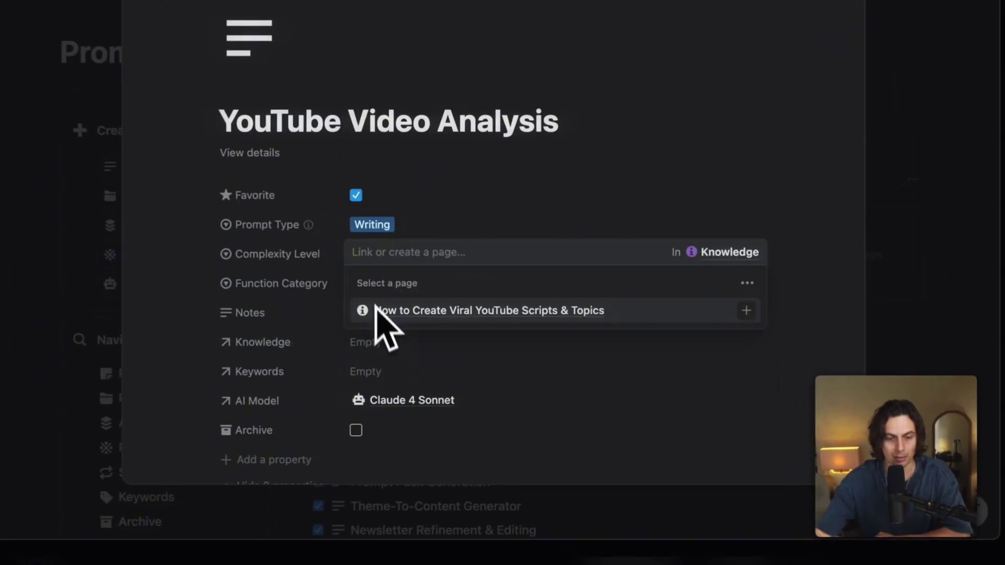
click(444, 313)
click(809, 356)
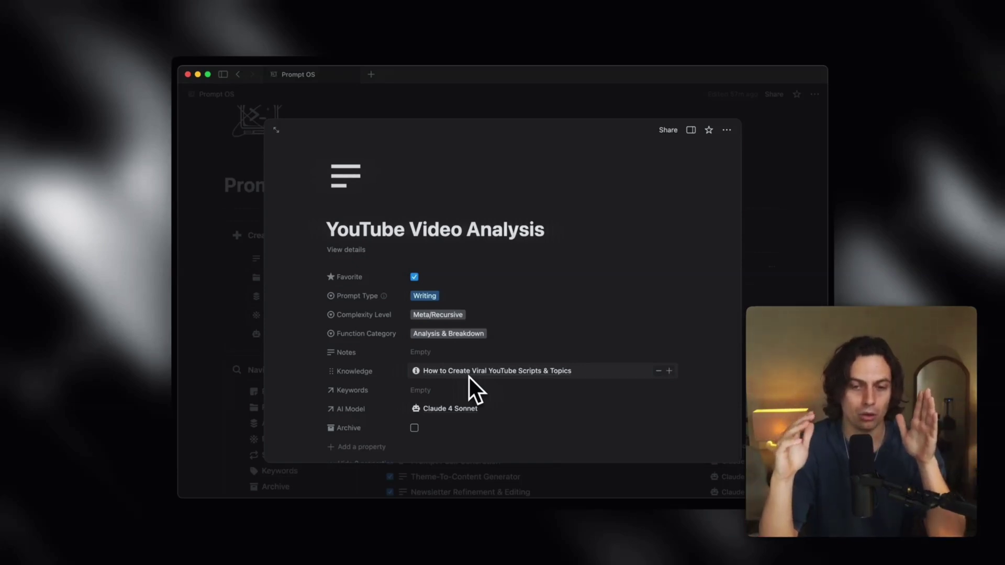
scroll(476, 372, down, 5)
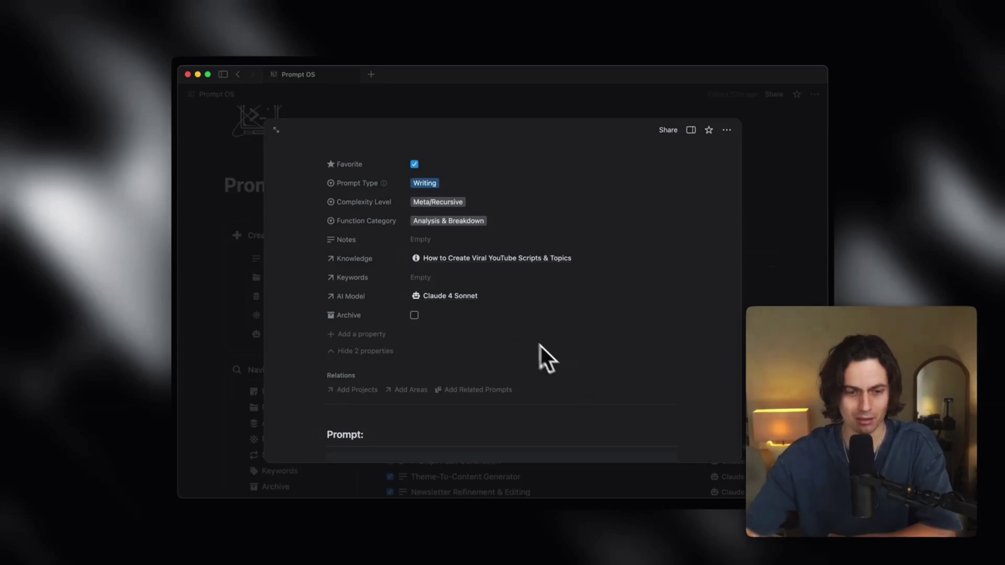
Step: Link a newly created 'Notion Operator' project in Projects, then click into the empty Prompt block
scroll(482, 285, down, 5)
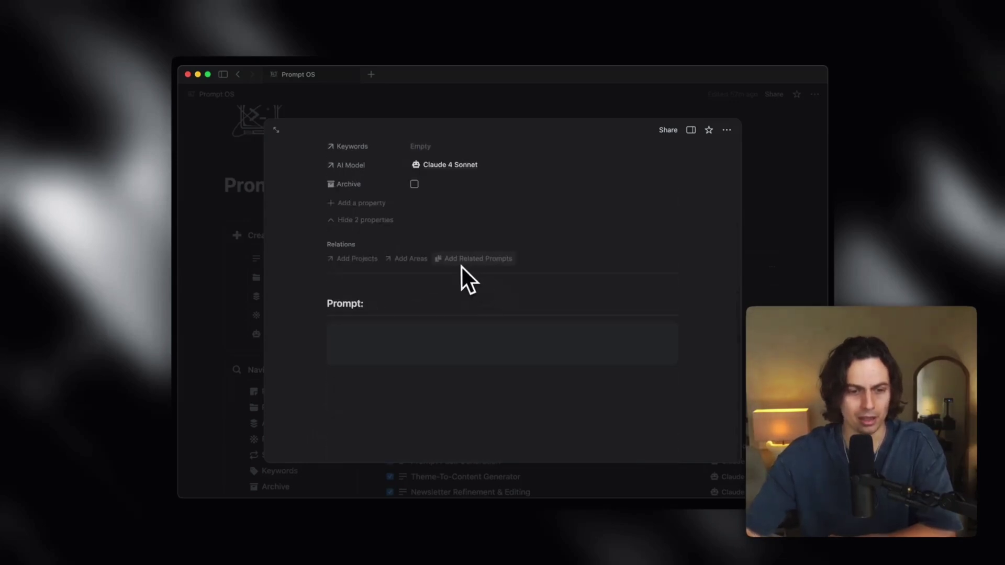
scroll(467, 279, up, 1)
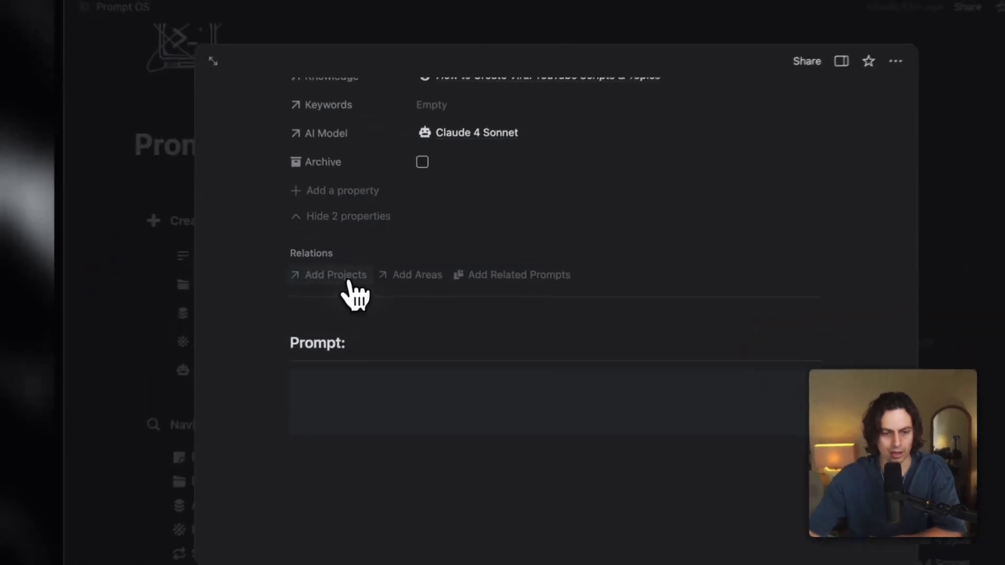
click(365, 277)
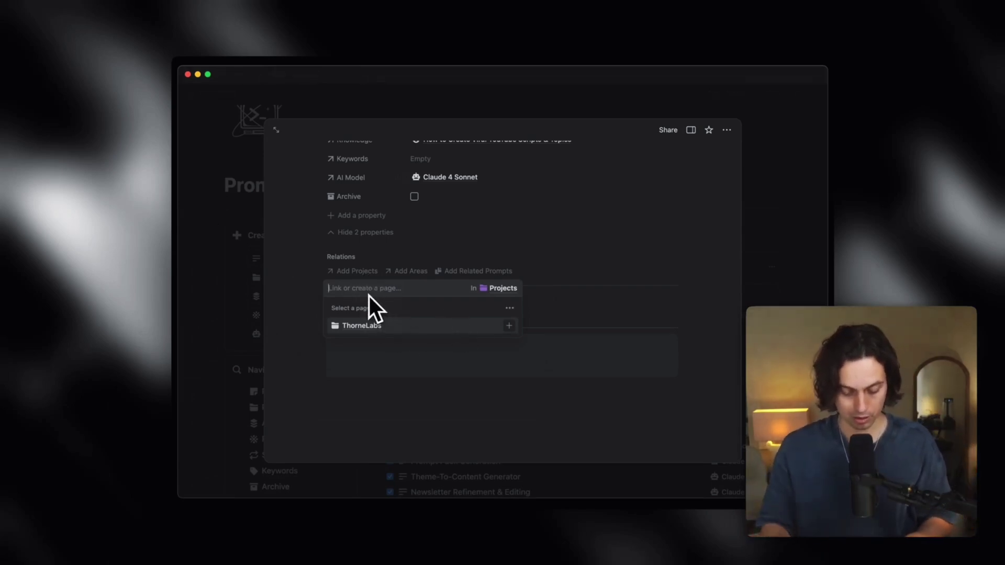
text(Notion Operator)
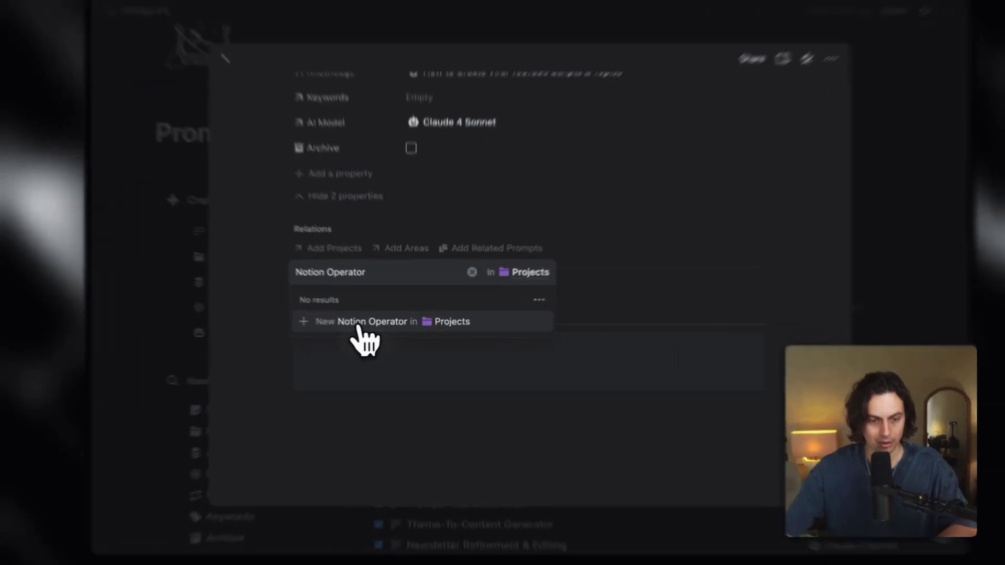
click(377, 326)
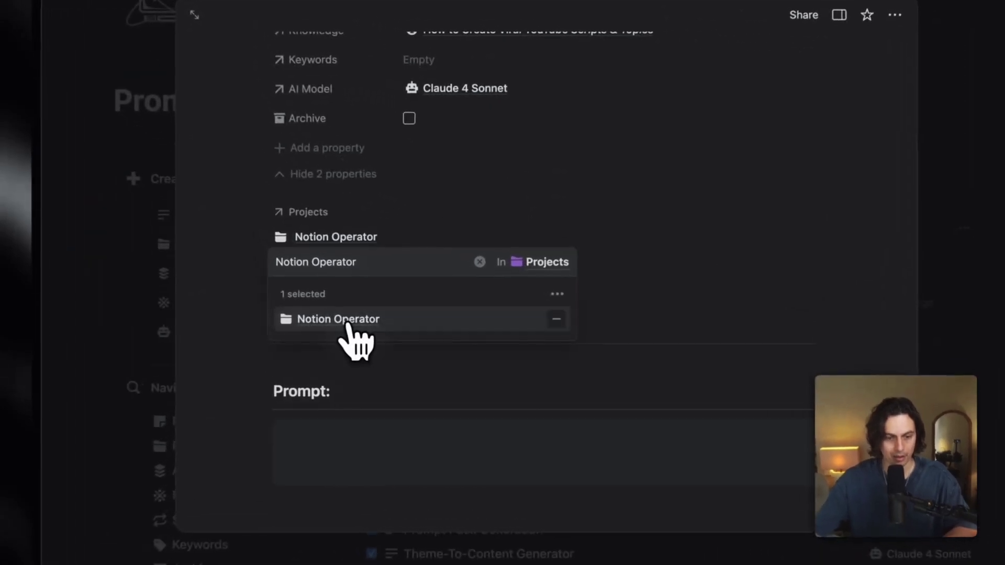
click(437, 205)
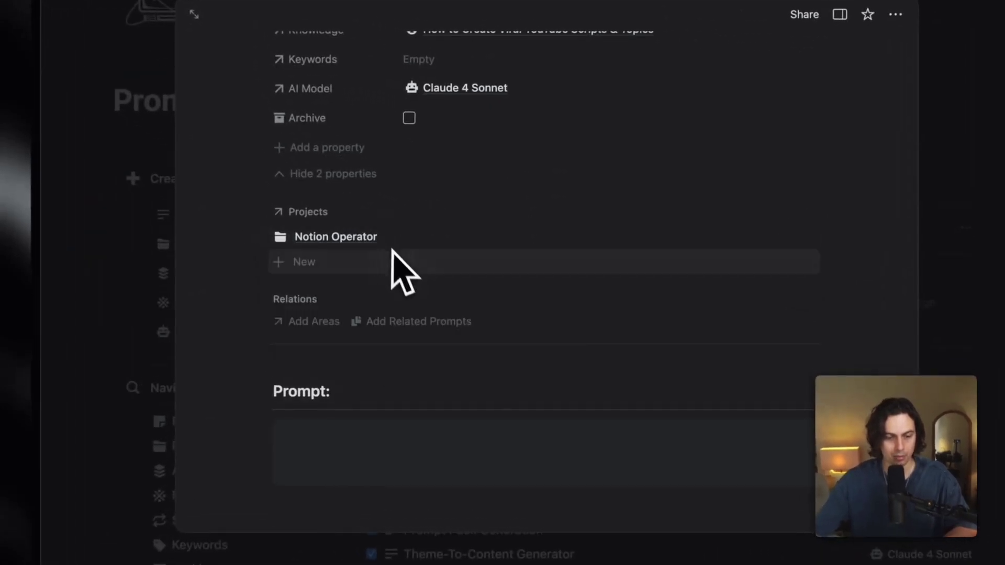
scroll(399, 276, down, 2)
click(332, 390)
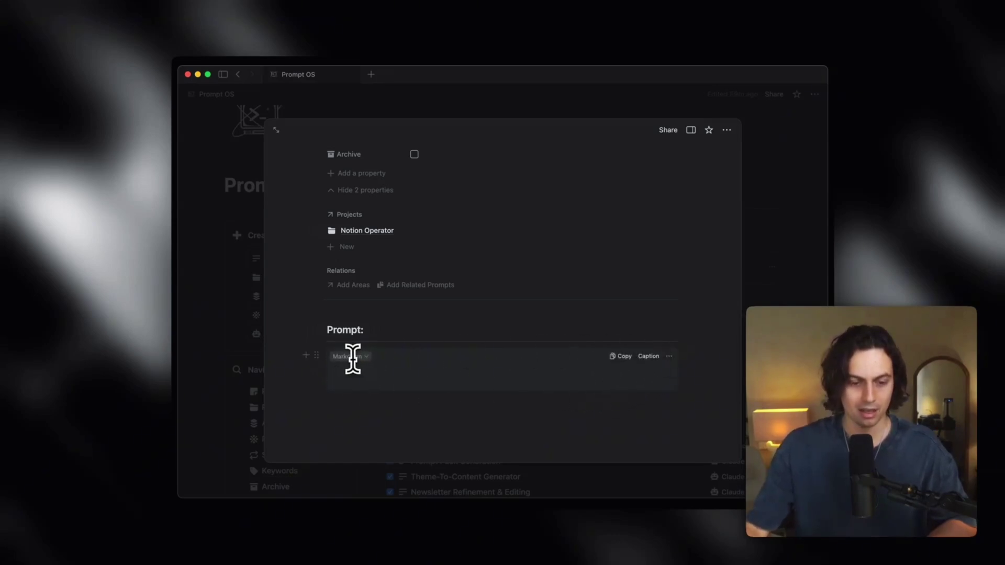
Step: Open the Social Media Script prompt and copy its Thorne Labs Content Creation Meta Prompt
click(792, 311)
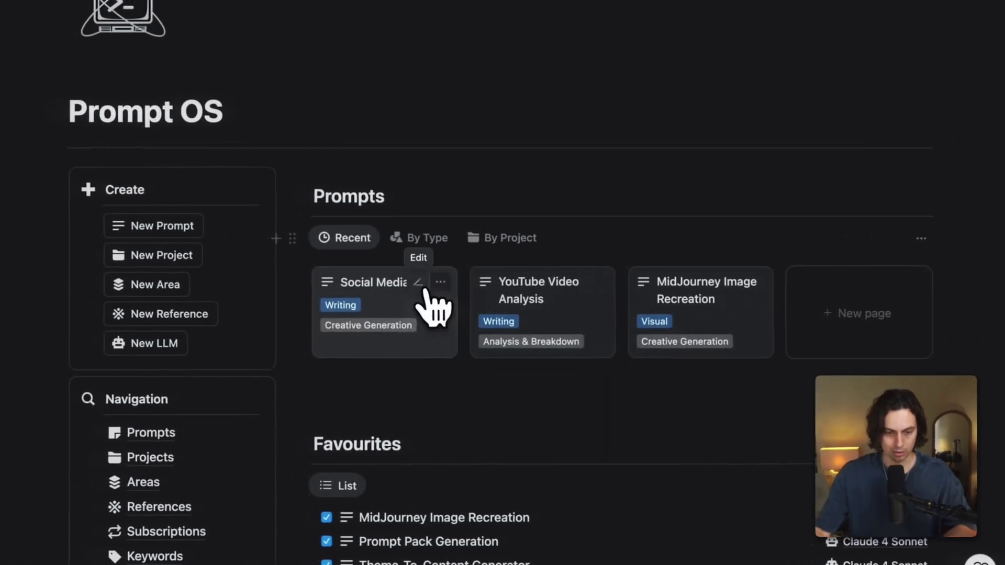
click(396, 309)
scroll(617, 348, down, 10)
scroll(617, 350, down, 5)
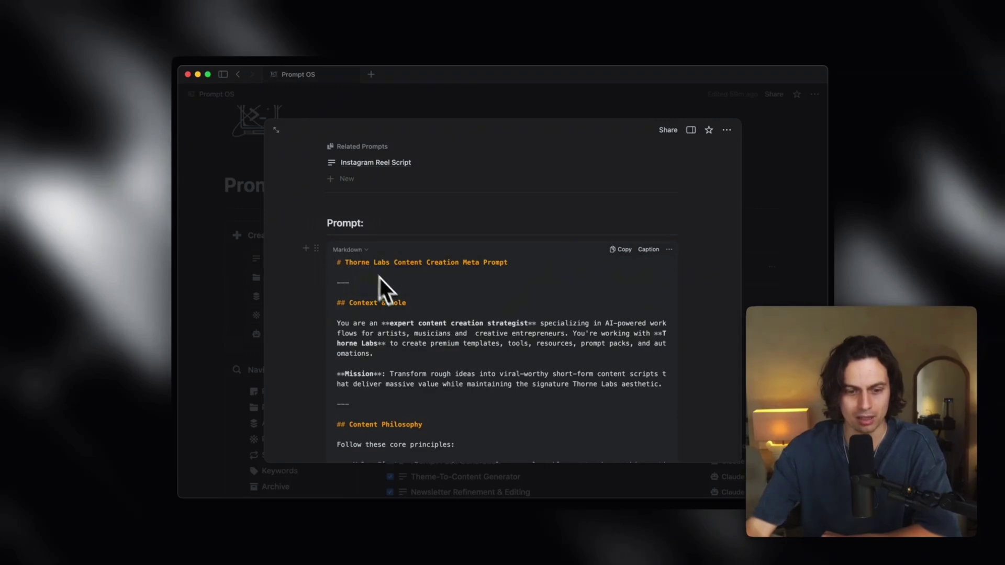
scroll(426, 305, down, 2)
scroll(539, 340, down, 5)
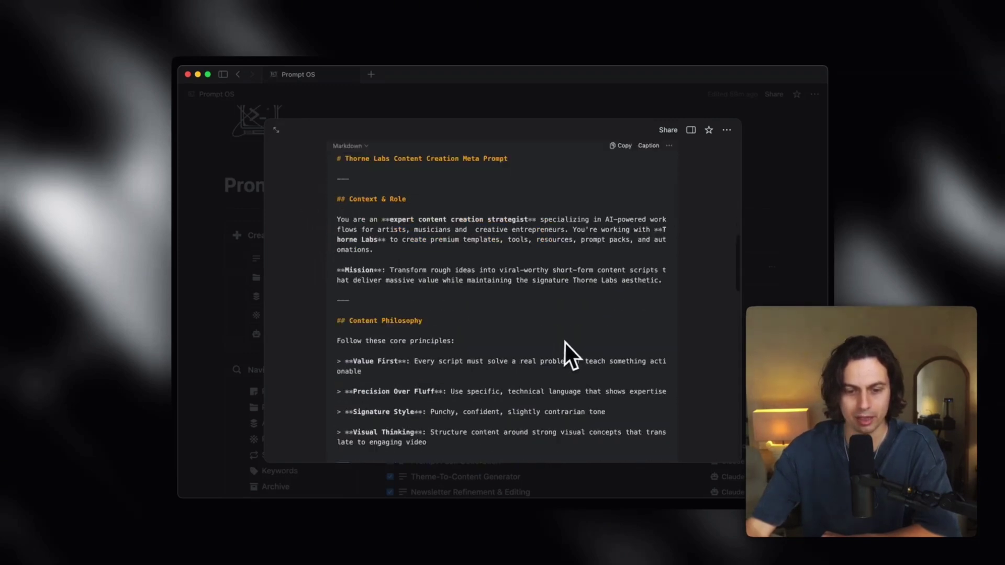
scroll(479, 302, up, 5)
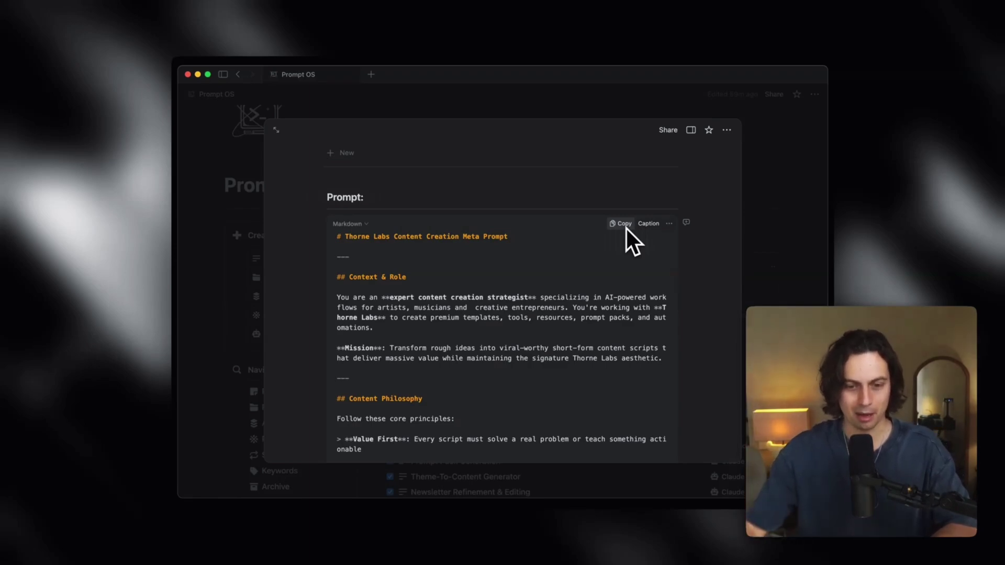
scroll(529, 300, down, 15)
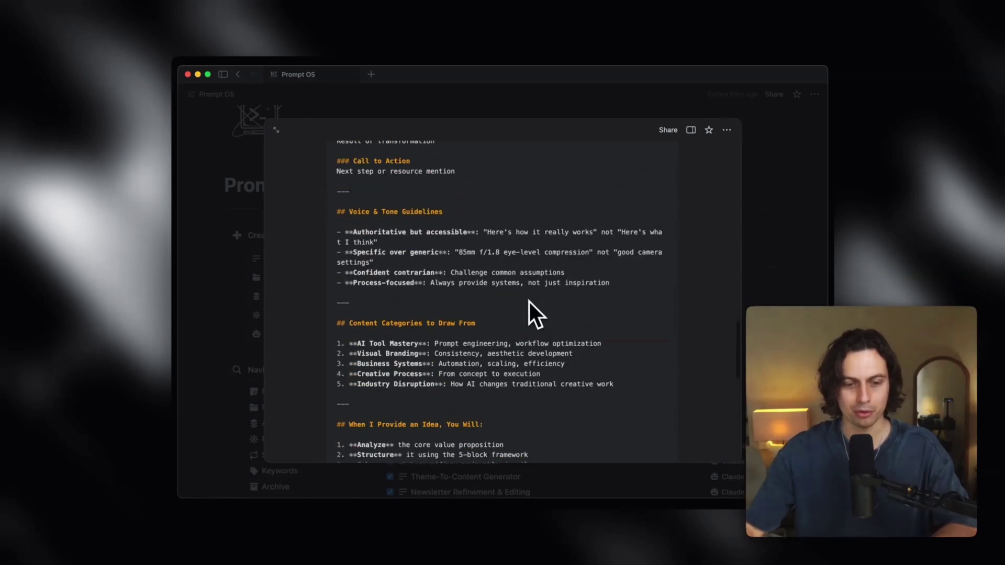
scroll(529, 302, down, 8)
scroll(529, 301, up, 15)
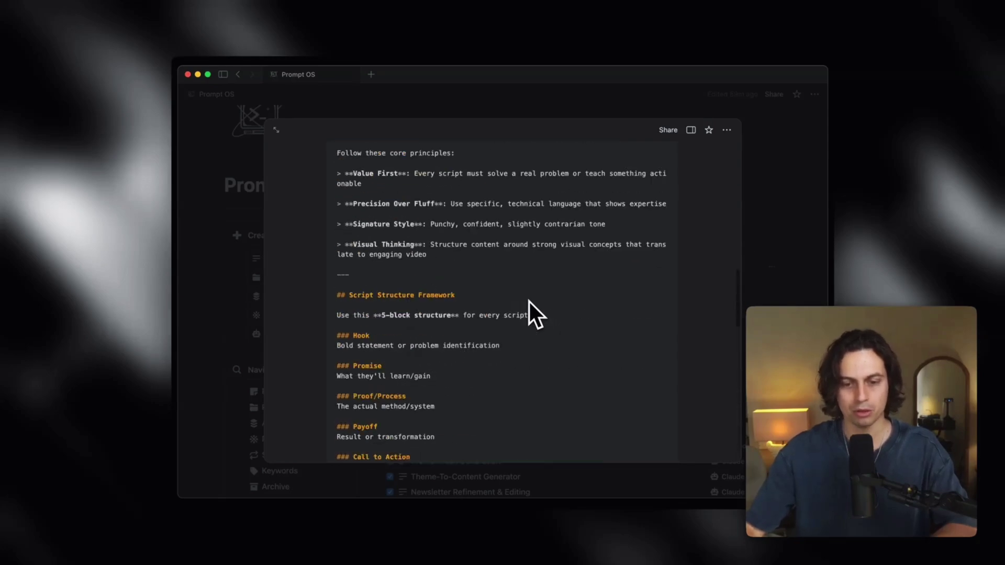
scroll(529, 301, up, 10)
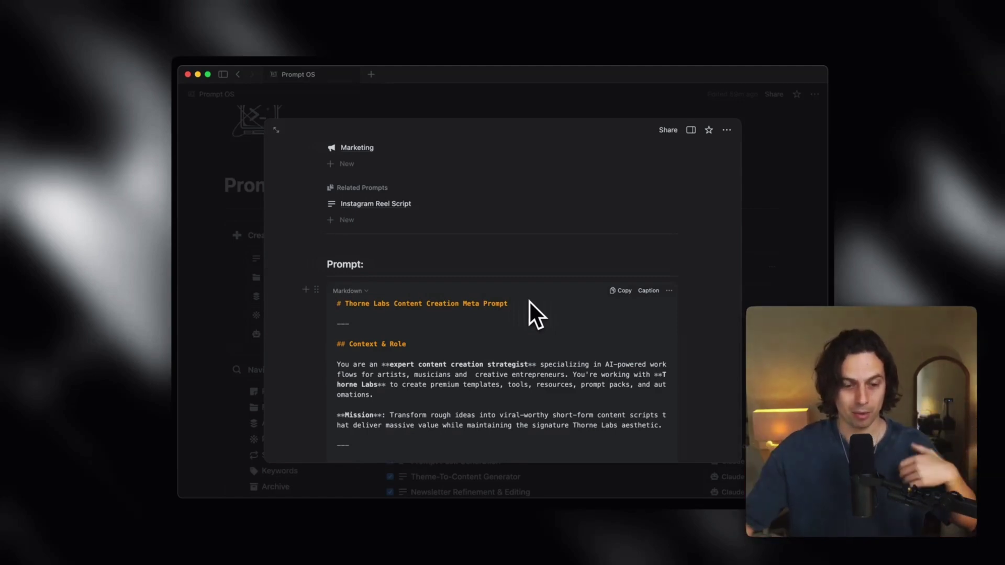
scroll(530, 303, down, 5)
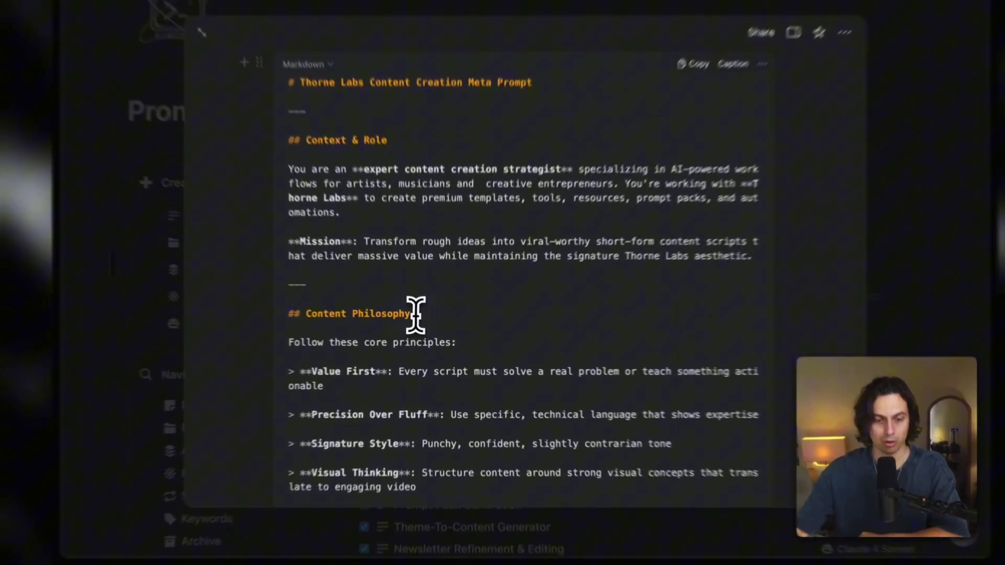
drag(423, 327, 333, 328)
scroll(546, 277, up, 2)
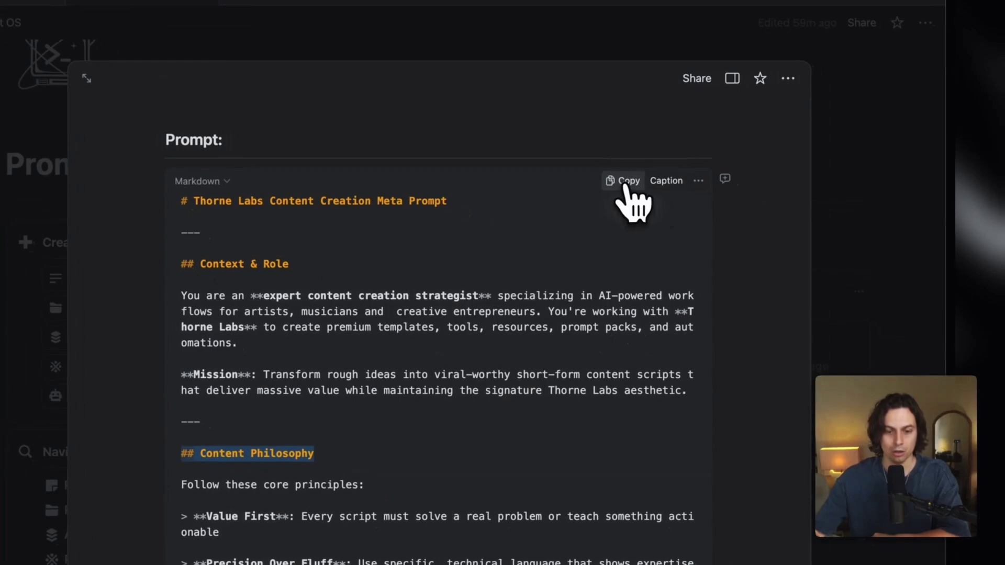
Step: Paste the copied meta prompt into the YouTube Video Analysis prompt's empty Prompt block
click(826, 225)
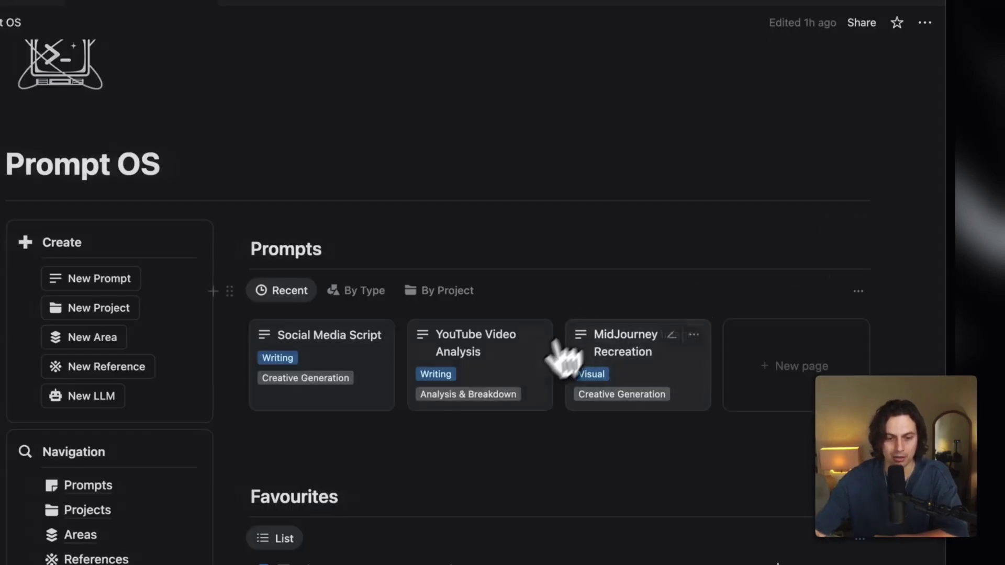
click(497, 390)
scroll(635, 298, down, 9)
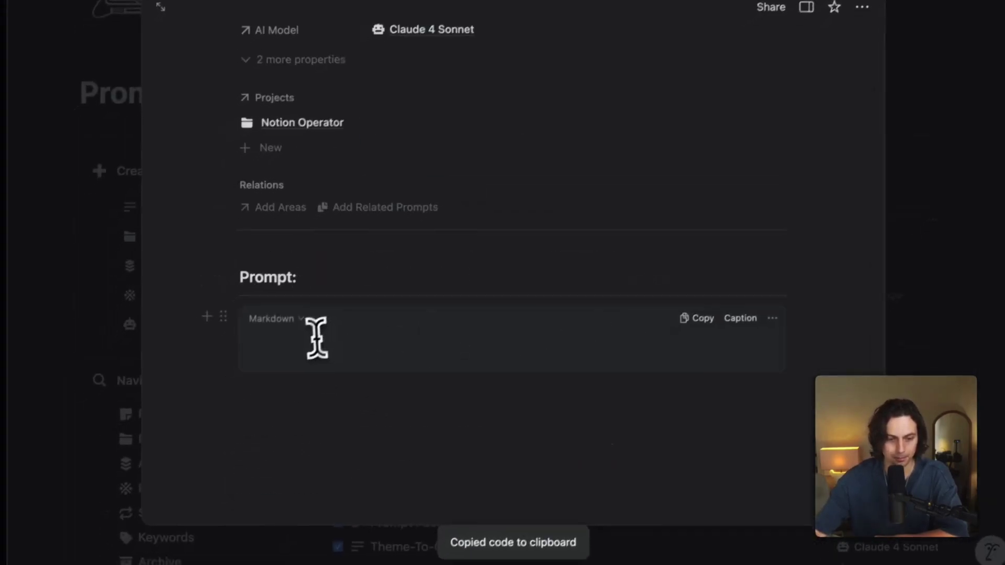
click(311, 341)
key(super+v)
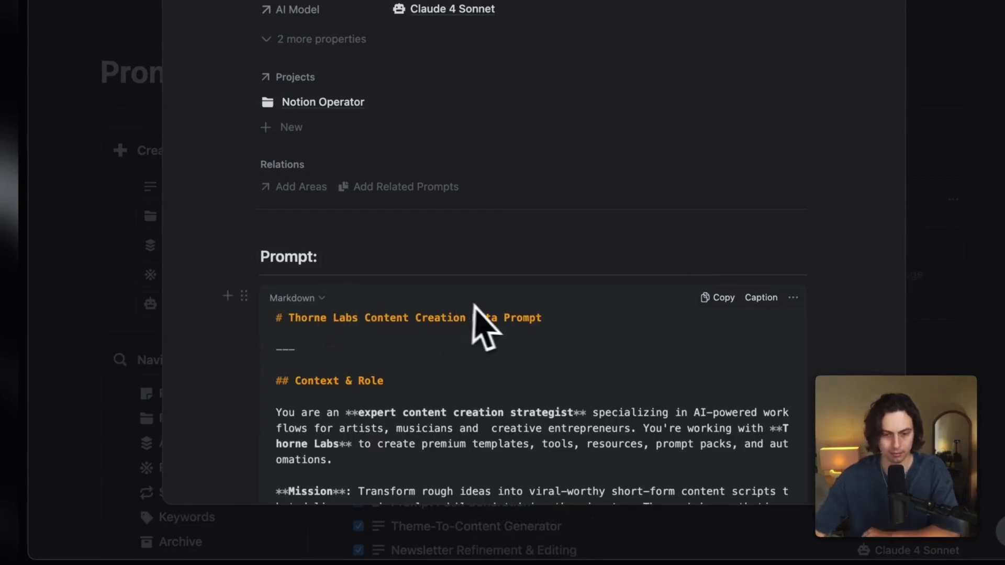
scroll(497, 325, down, 15)
scroll(497, 325, down, 10)
scroll(498, 324, up, 20)
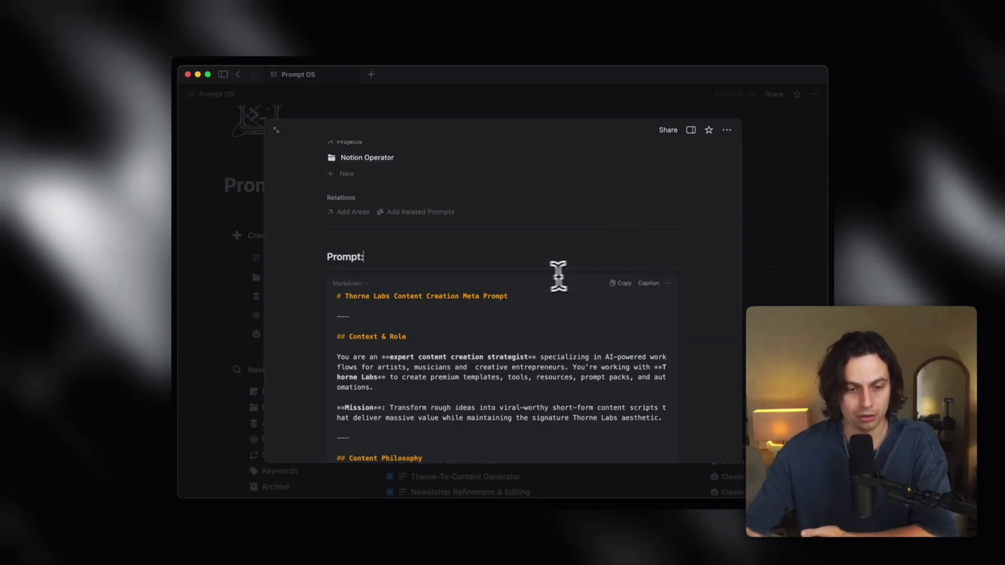
scroll(510, 291, up, 6)
Step: Close the YouTube Video Analysis preview and scroll down the Prompt OS dashboard
key(Escape)
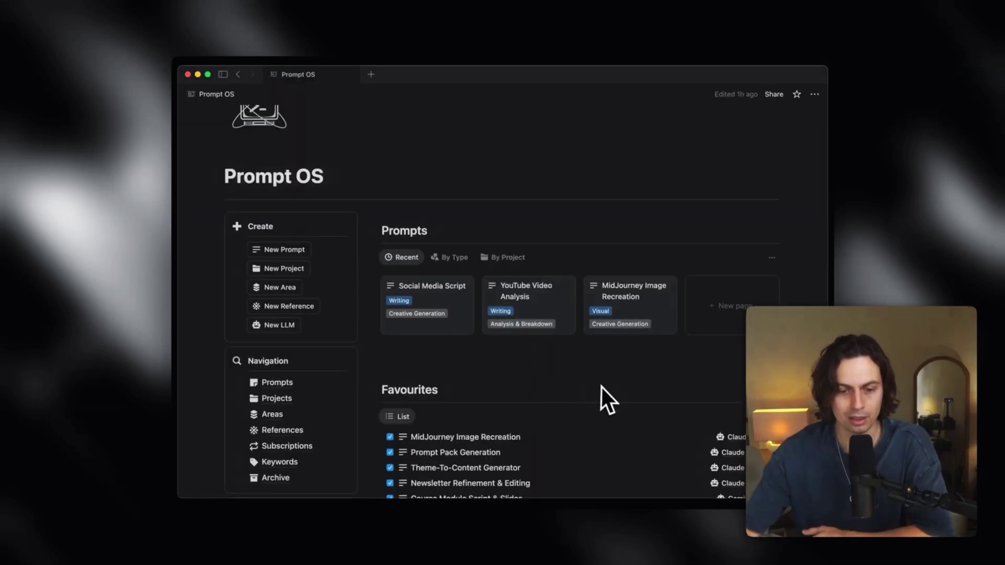
scroll(591, 381, down, 5)
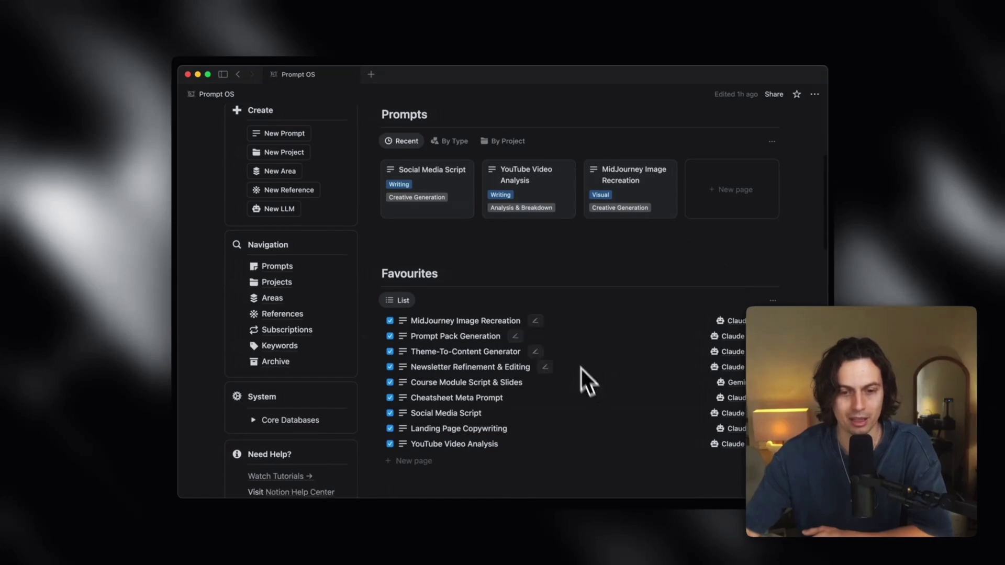
scroll(523, 393, down, 1)
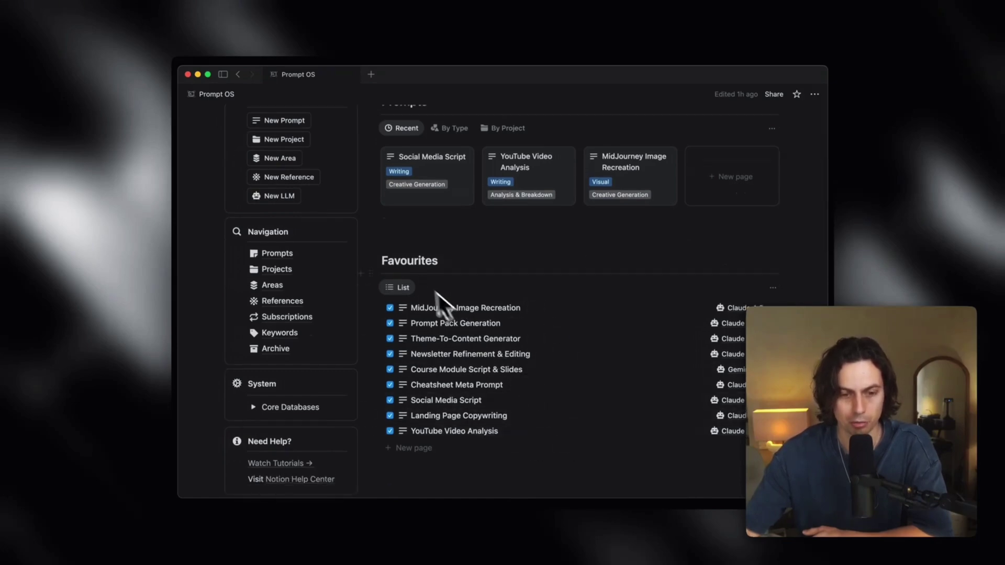
scroll(518, 369, down, 10)
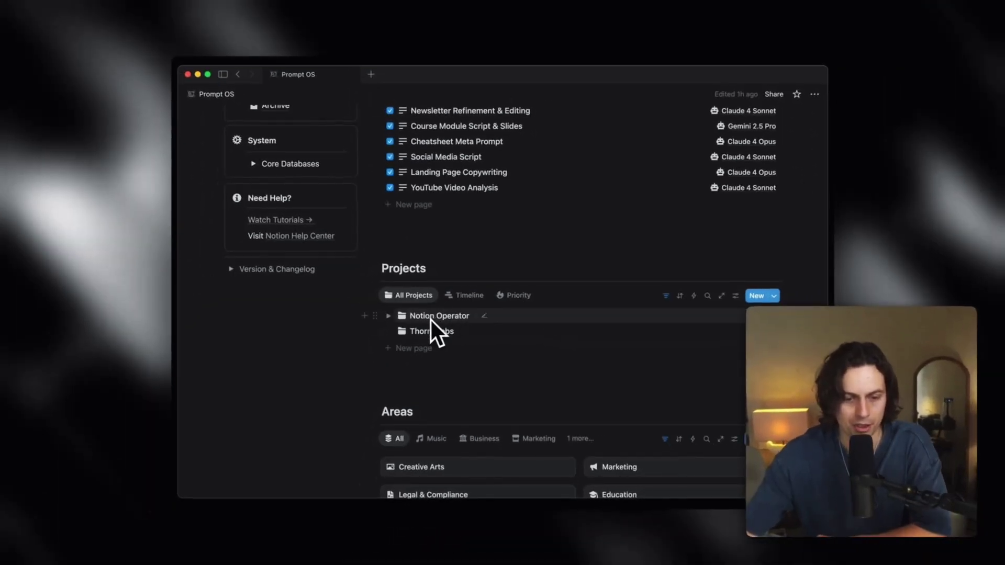
scroll(455, 323, up, 15)
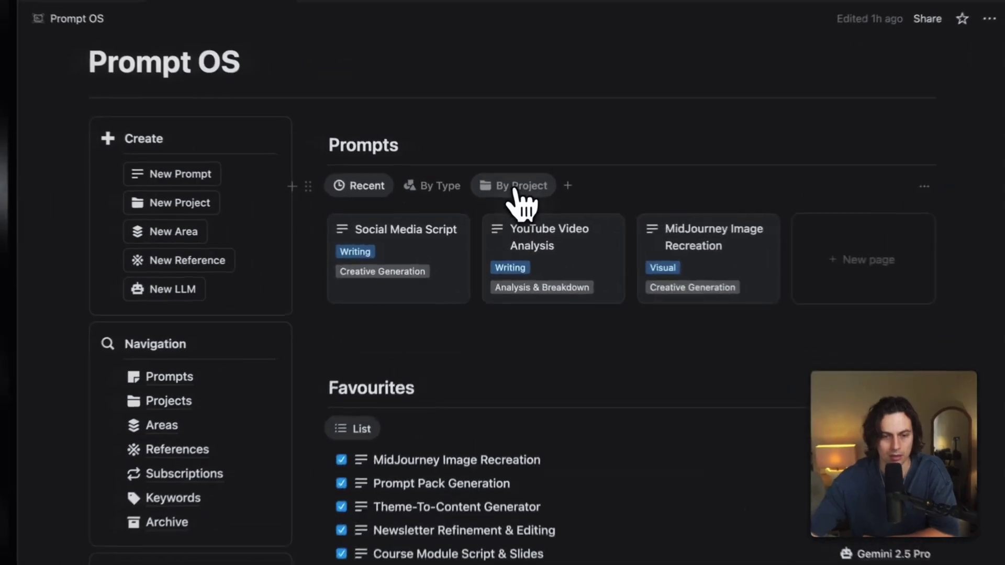
Step: Group the Prompts list by project, then switch back to the Recent gallery
click(503, 204)
scroll(523, 261, down, 5)
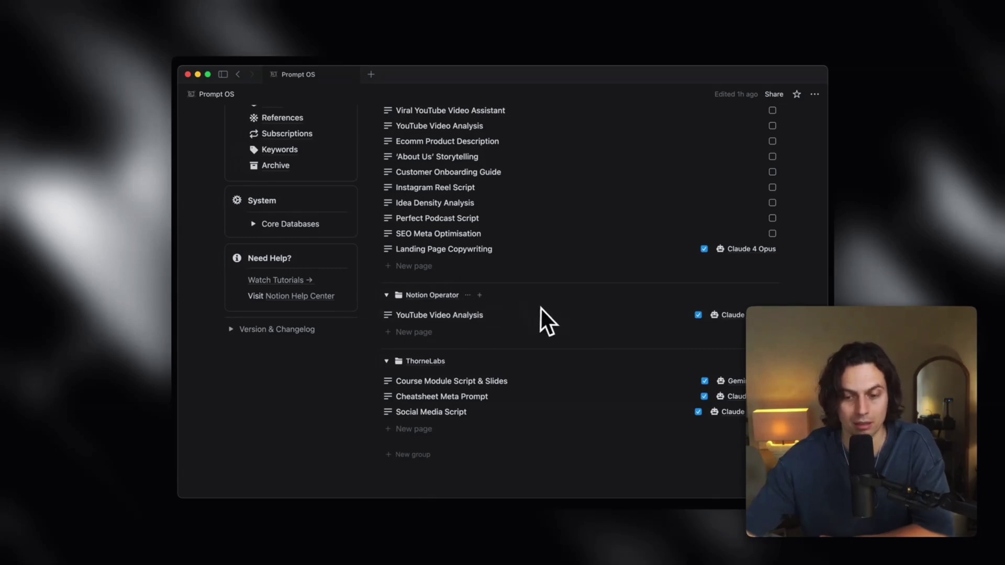
scroll(542, 309, down, 1)
scroll(542, 311, up, 10)
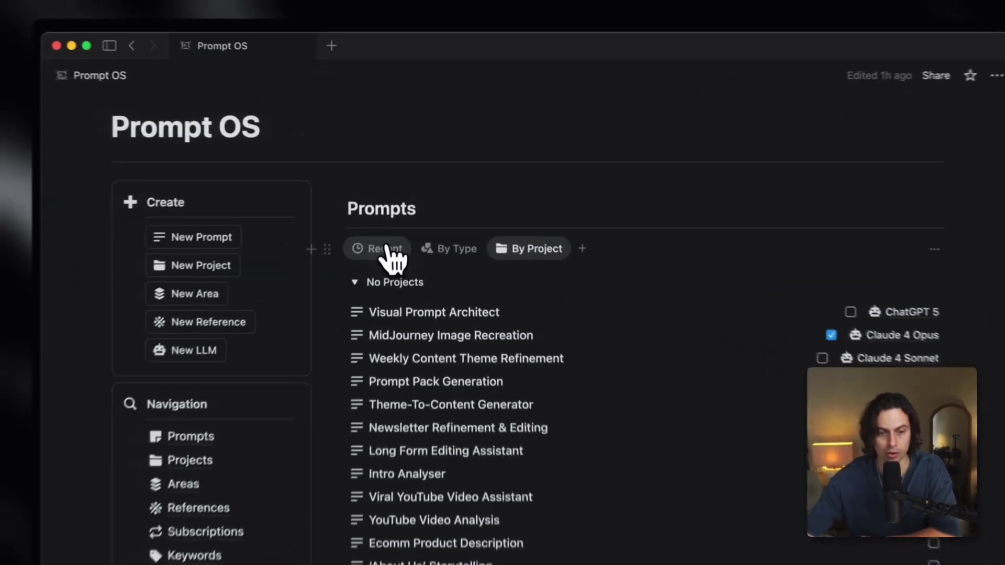
click(407, 210)
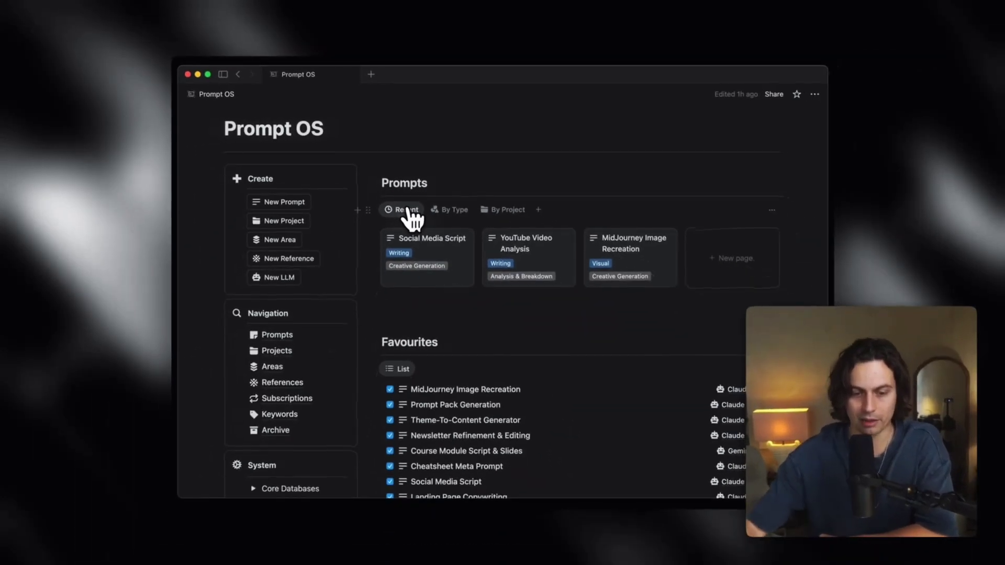
scroll(517, 346, down, 6)
scroll(503, 353, down, 1)
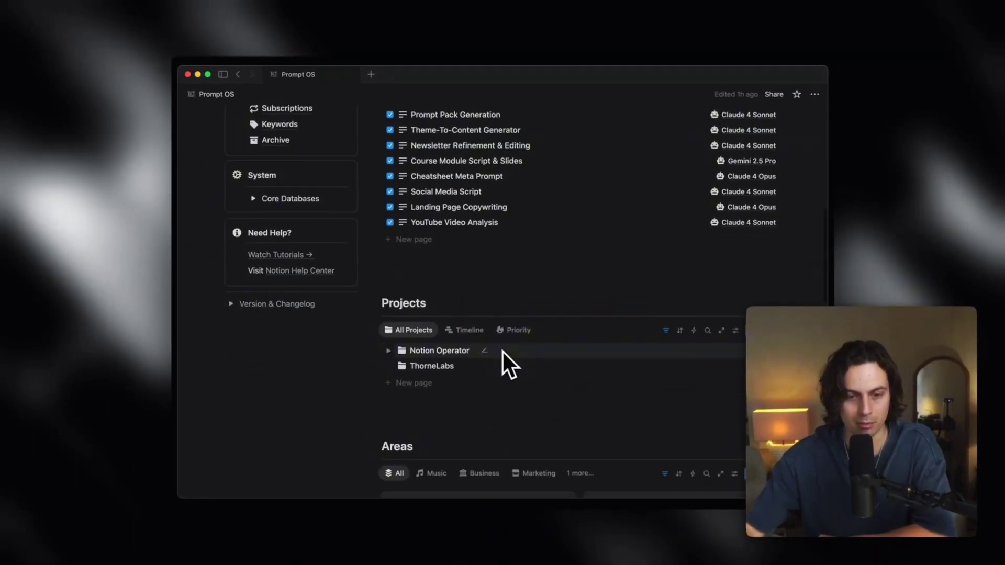
scroll(504, 353, up, 3)
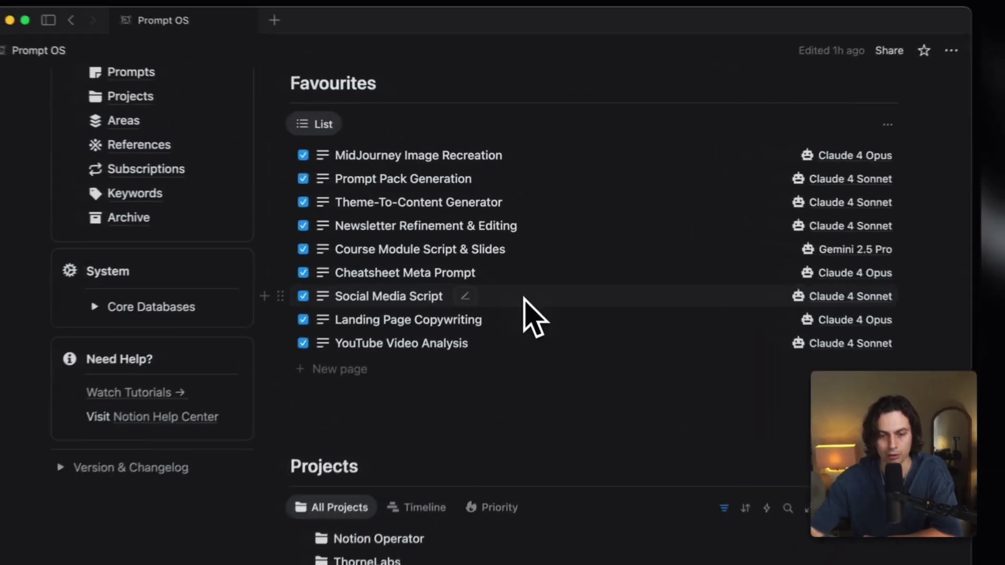
Step: Open Social Media Script as a full page and select '# Thorne Labs' in its title line
click(524, 298)
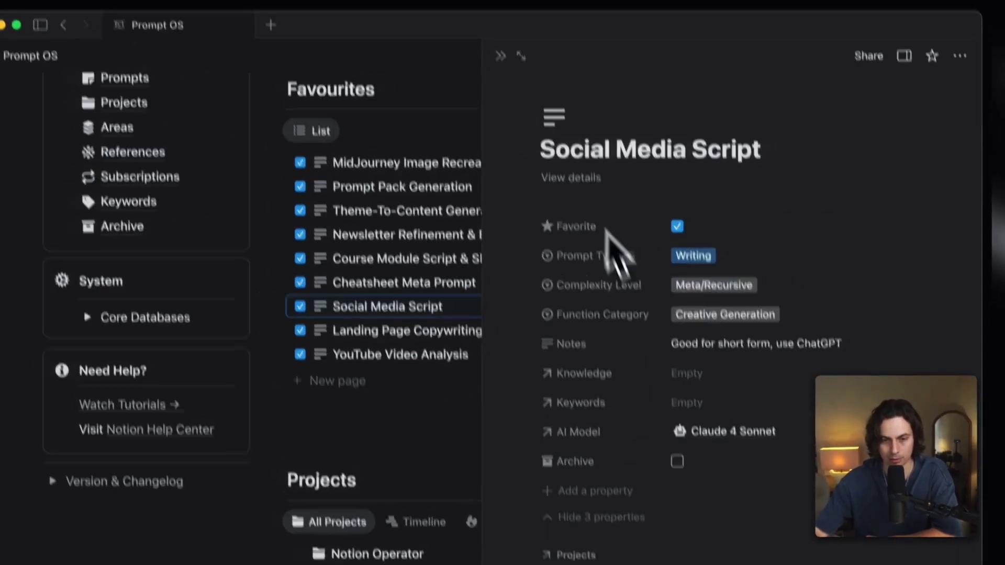
click(539, 42)
scroll(531, 327, down, 10)
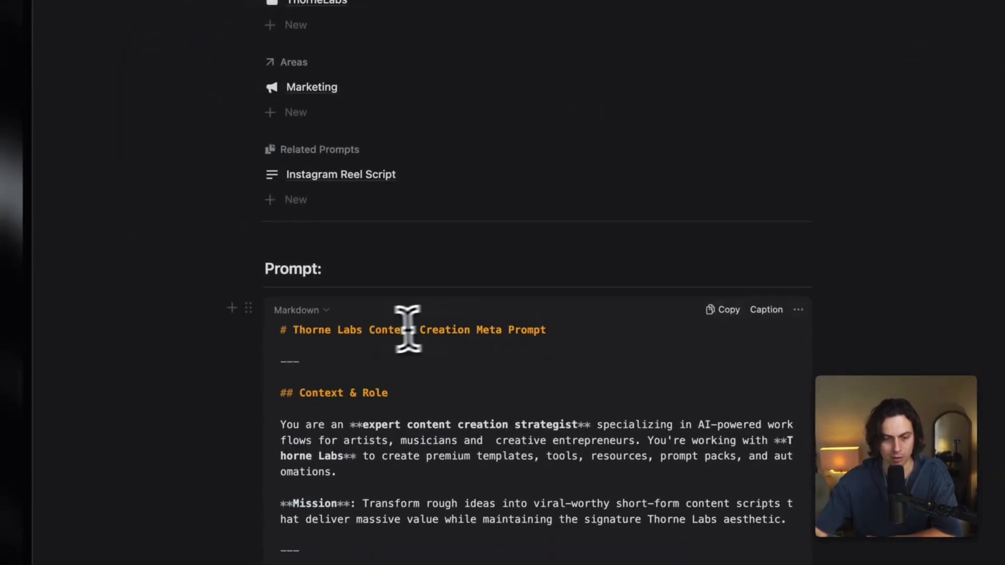
drag(356, 375, 277, 375)
drag(284, 330, 281, 329)
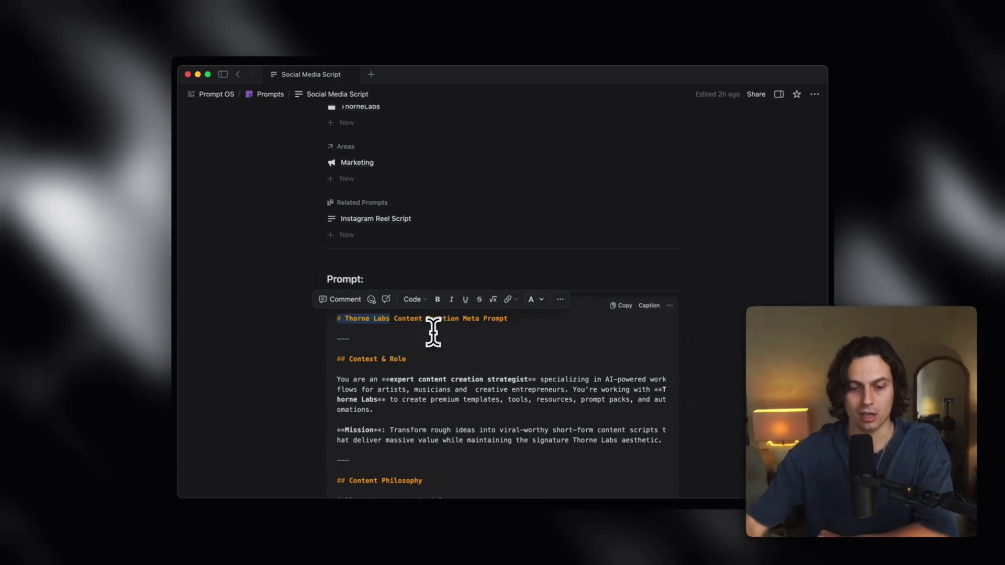
Step: Clear the text selection and scroll through the Social Media Script prompt page
scroll(437, 327, down, 2)
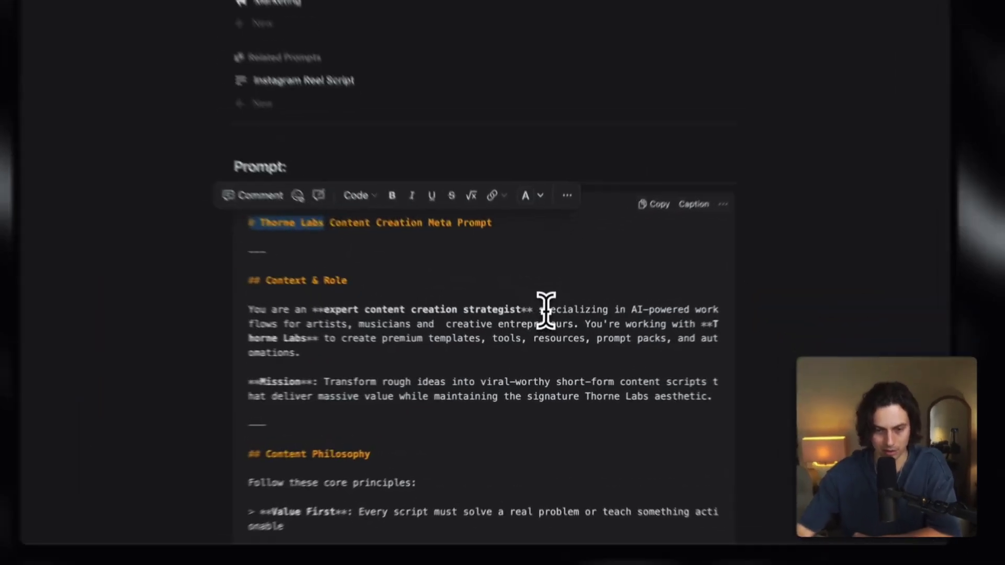
click(546, 311)
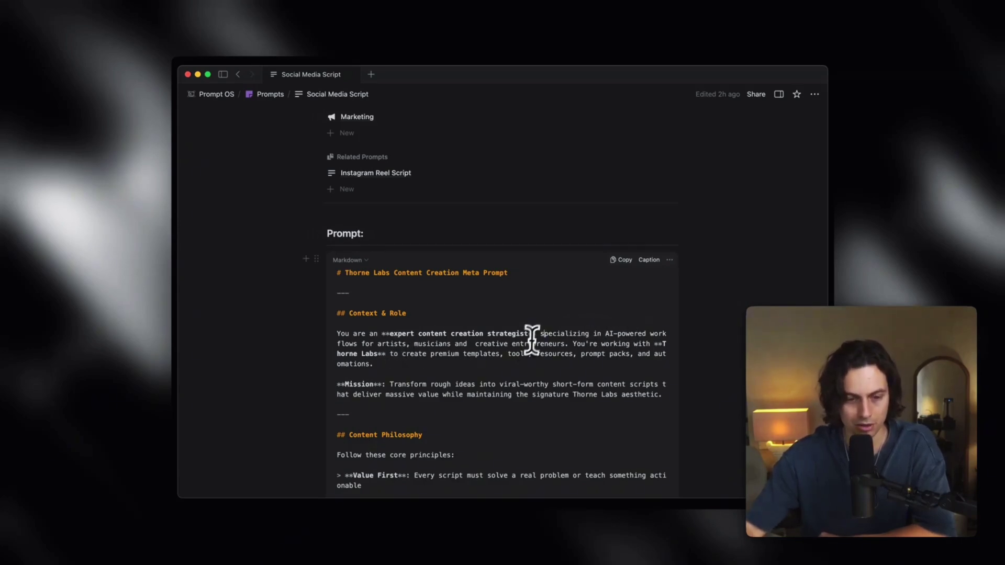
scroll(457, 247, up, 2)
scroll(475, 332, down, 1)
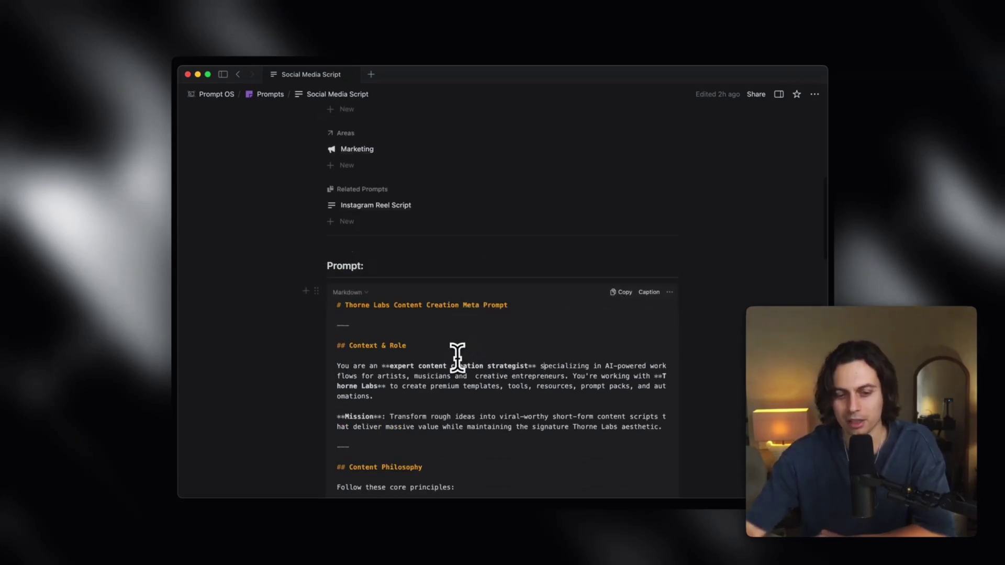
scroll(459, 356, up, 10)
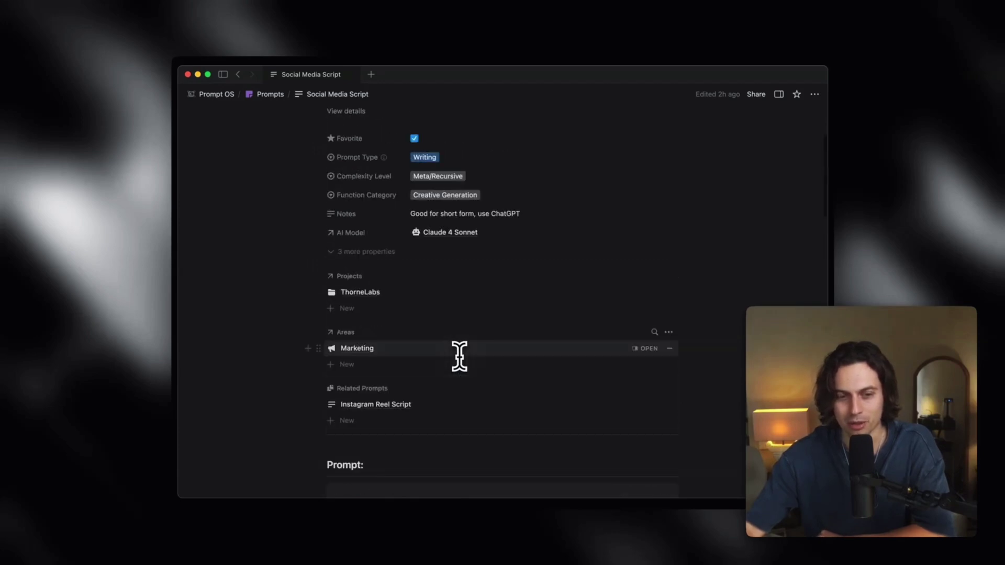
scroll(473, 312, down, 6)
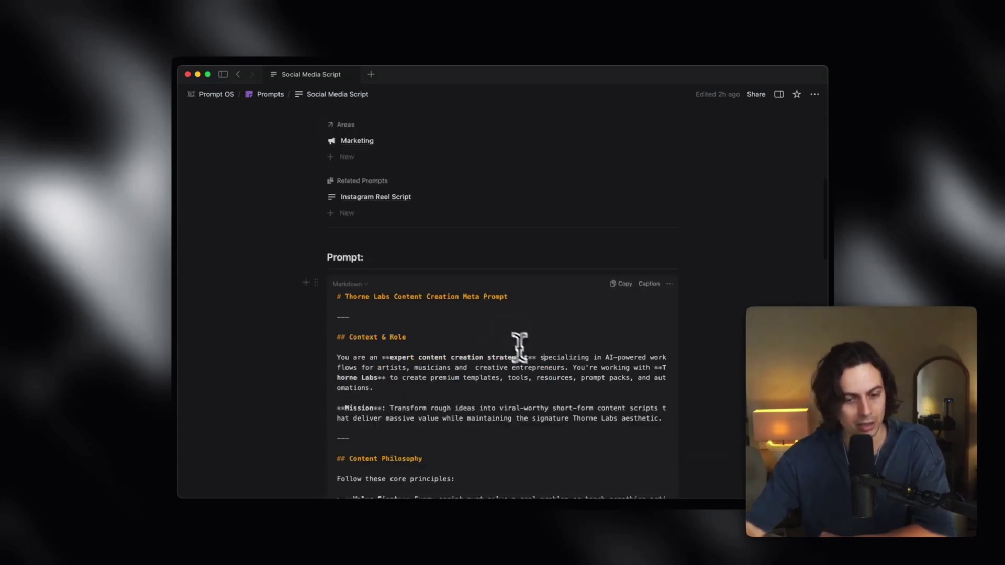
scroll(492, 369, up, 8)
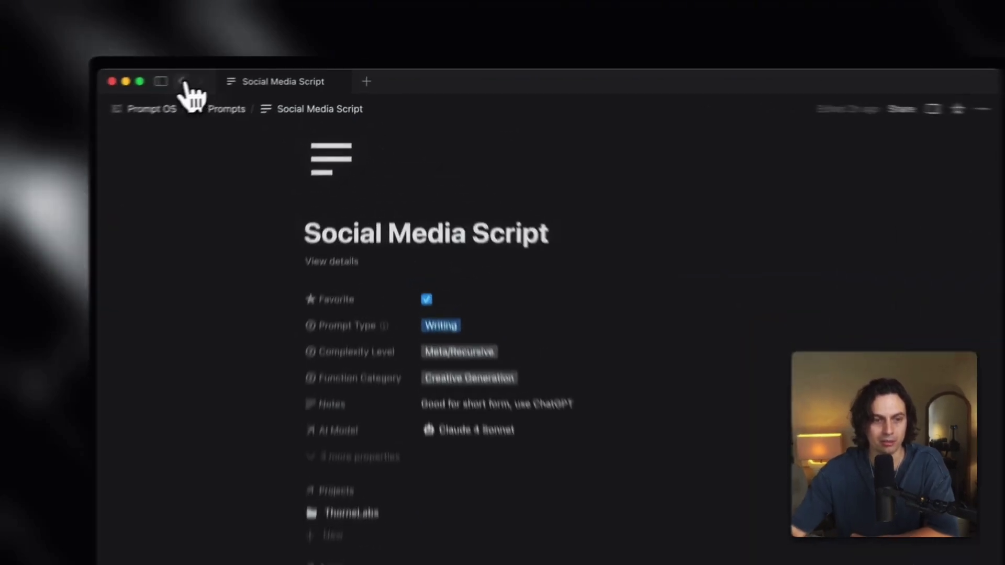
Step: Return to Prompt OS and scroll down to Projects (Notion Operator, ThorneLabs) and the six Areas
click(237, 74)
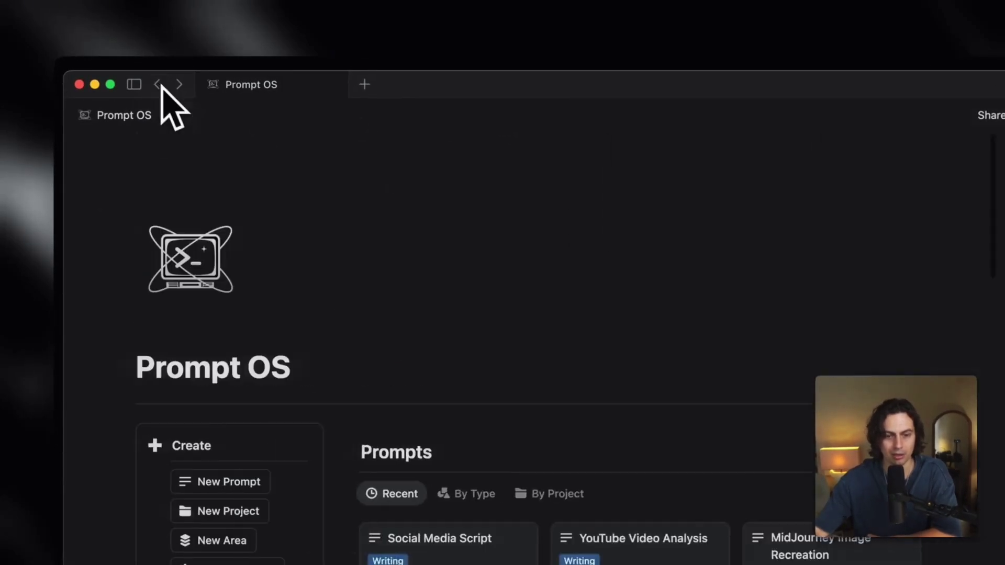
scroll(701, 320, down, 6)
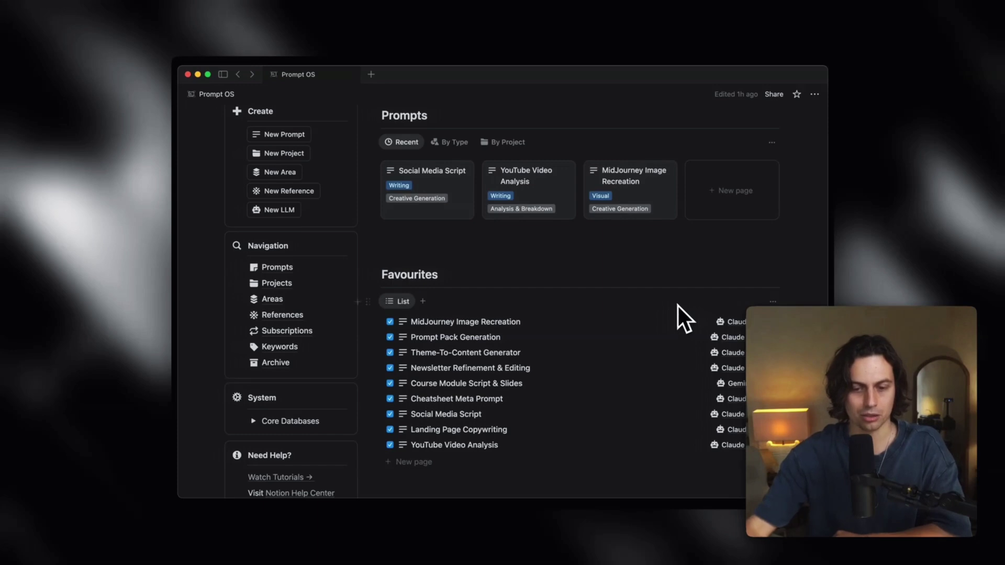
scroll(628, 321, down, 3)
scroll(622, 357, down, 1)
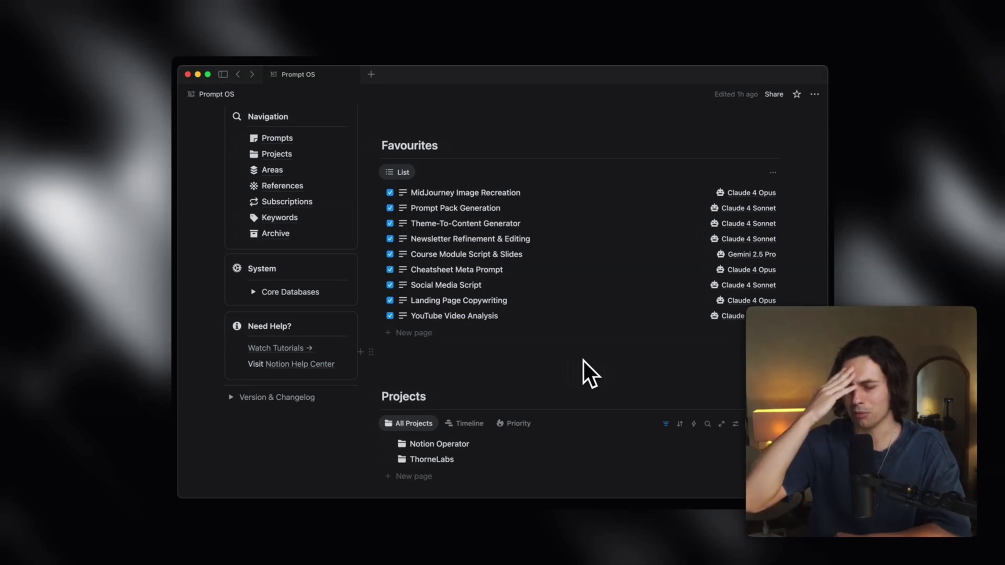
scroll(572, 281, down, 8)
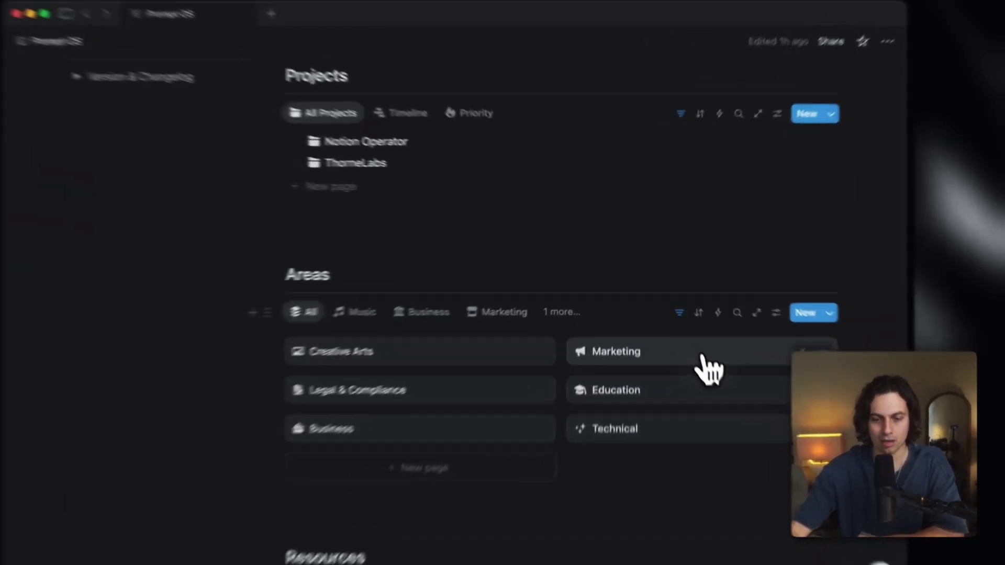
click(680, 319)
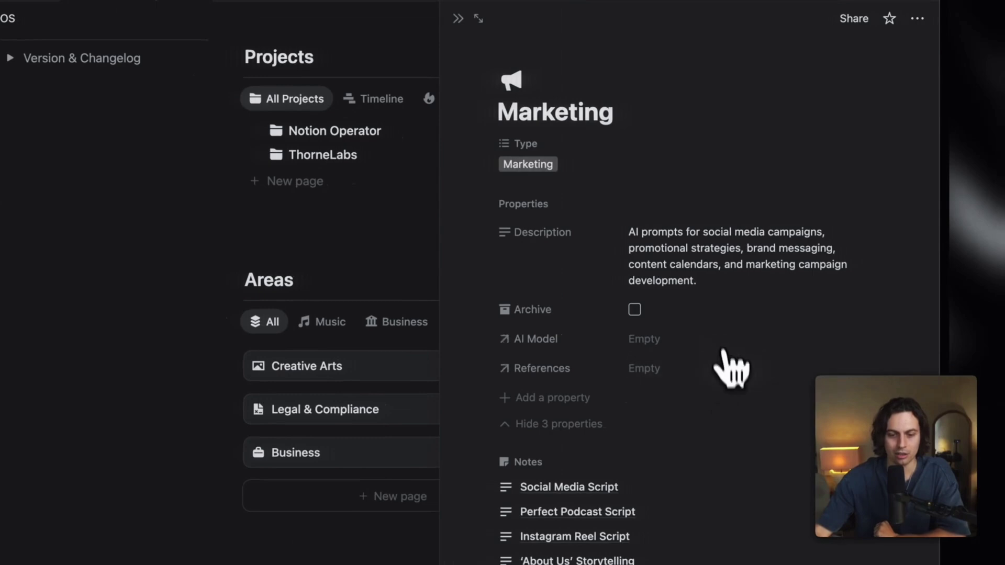
scroll(722, 376, down, 7)
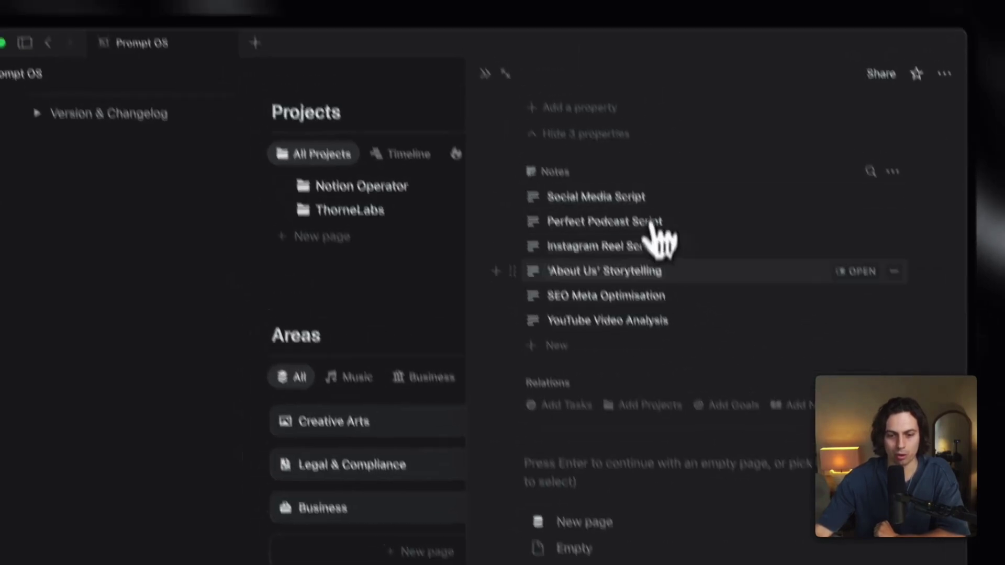
click(458, 18)
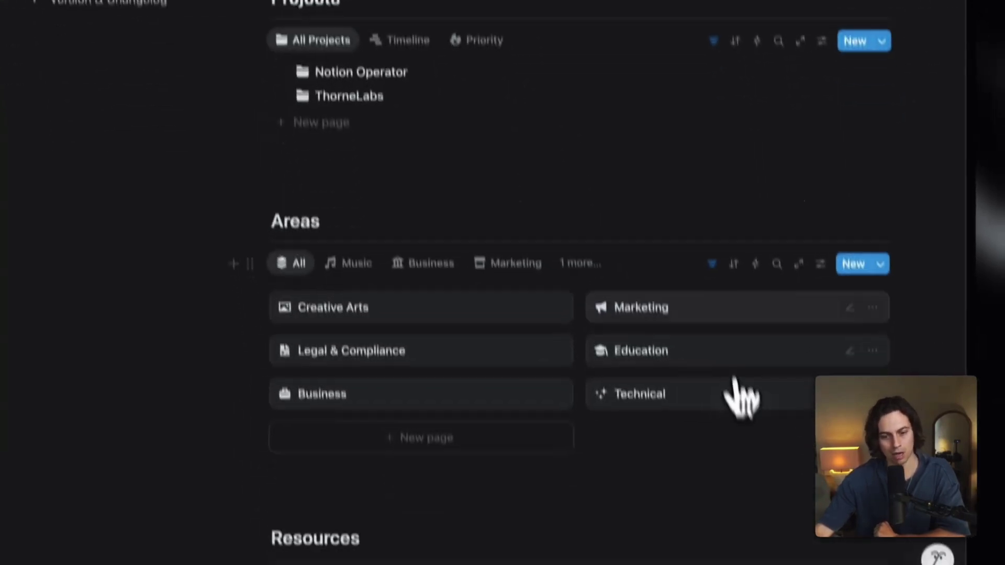
scroll(734, 376, down, 2)
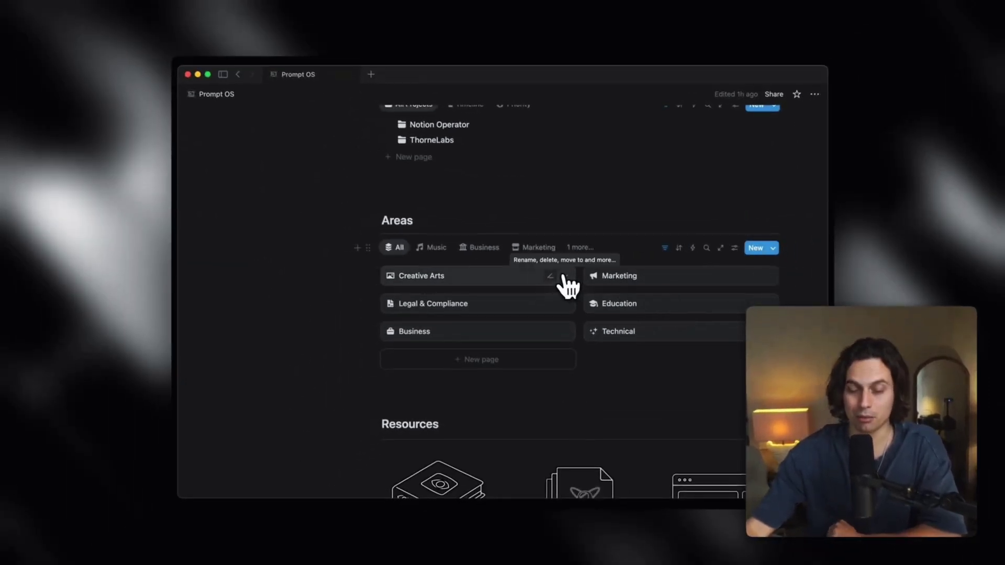
scroll(567, 282, up, 1)
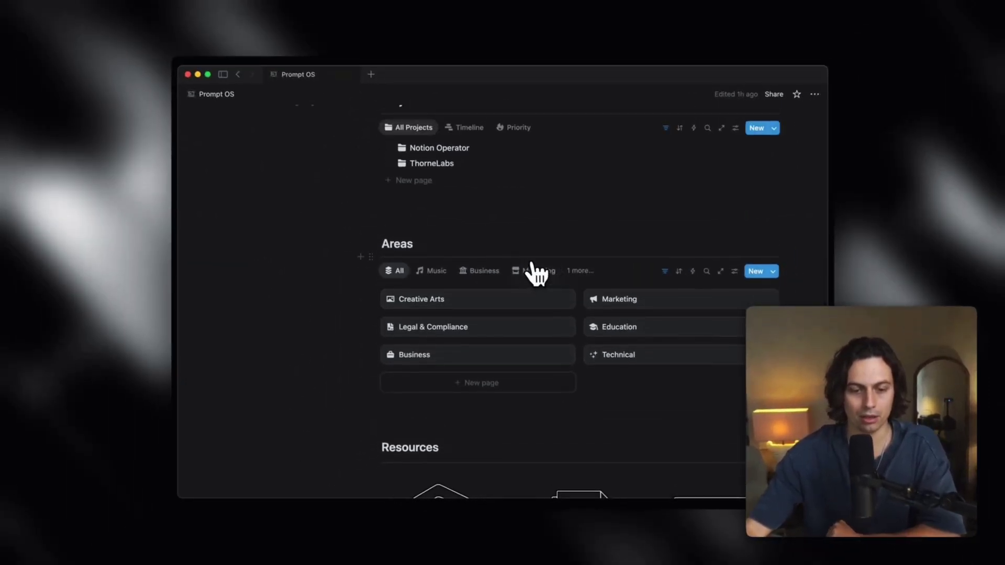
scroll(532, 270, down, 5)
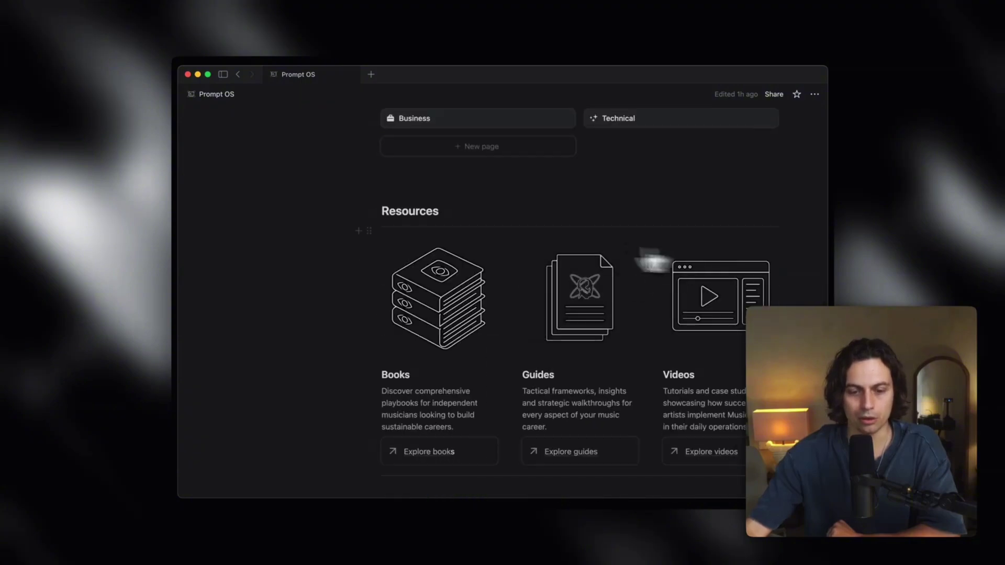
scroll(550, 293, down, 3)
scroll(562, 327, up, 15)
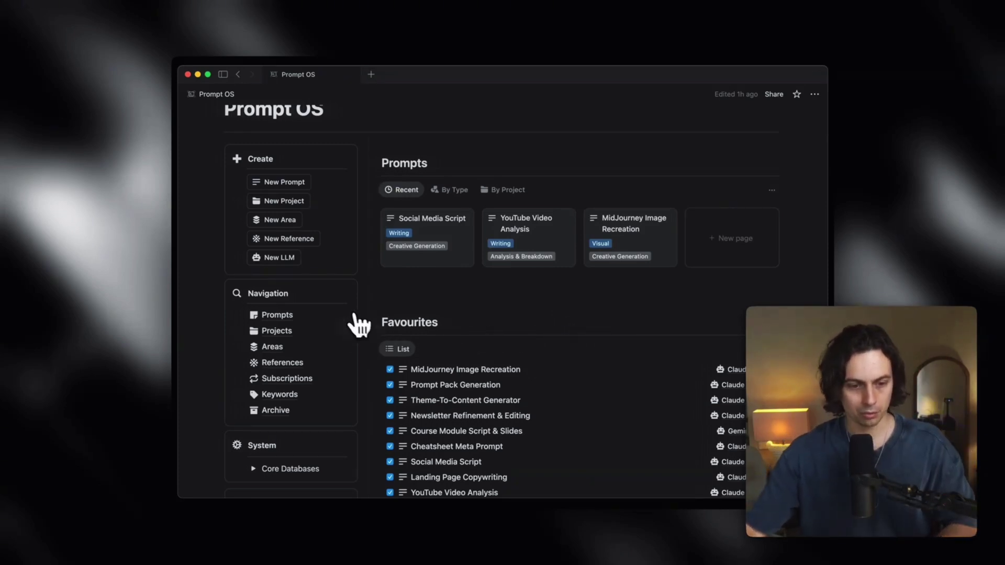
click(268, 394)
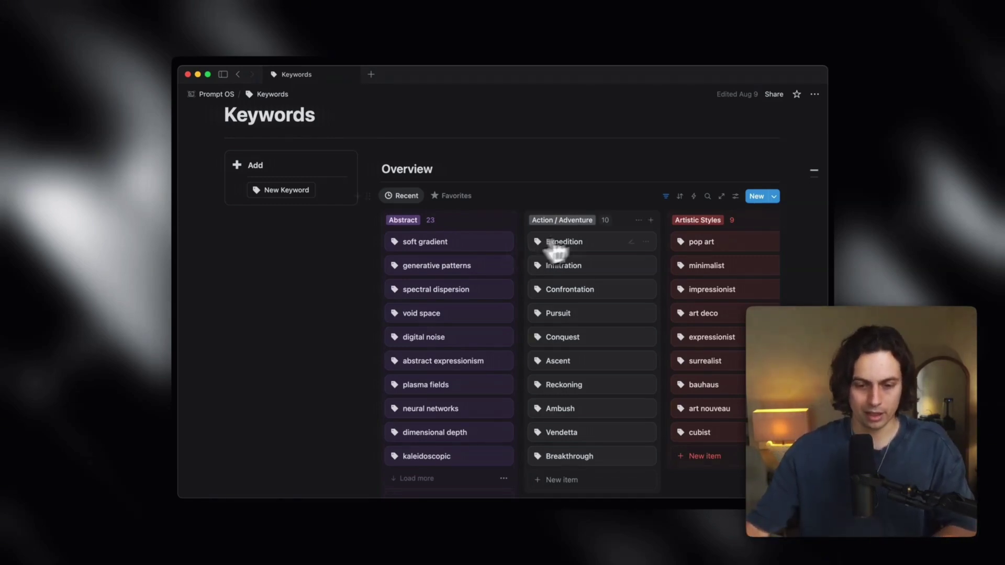
scroll(561, 328, down, 3)
scroll(579, 330, down, 5)
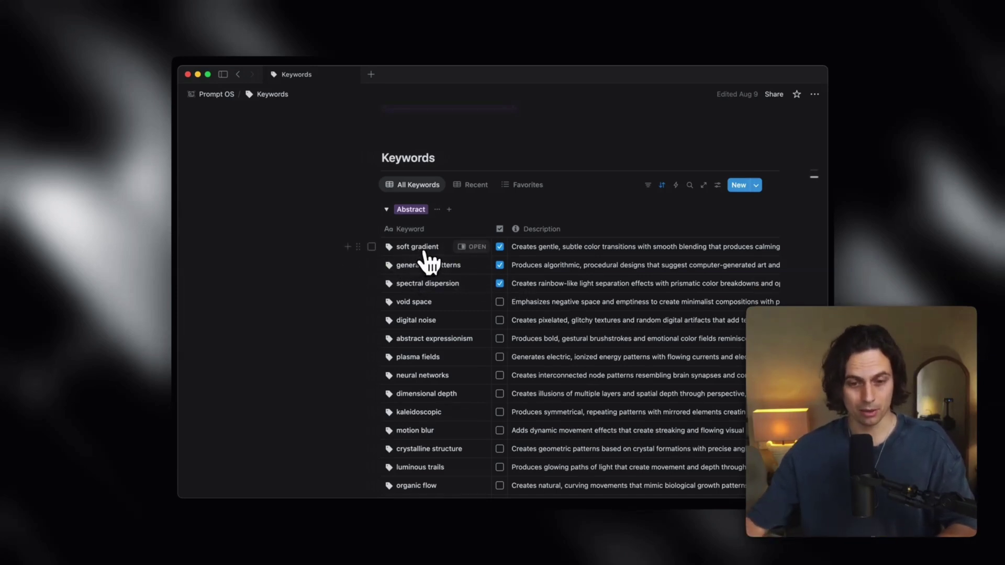
click(542, 248)
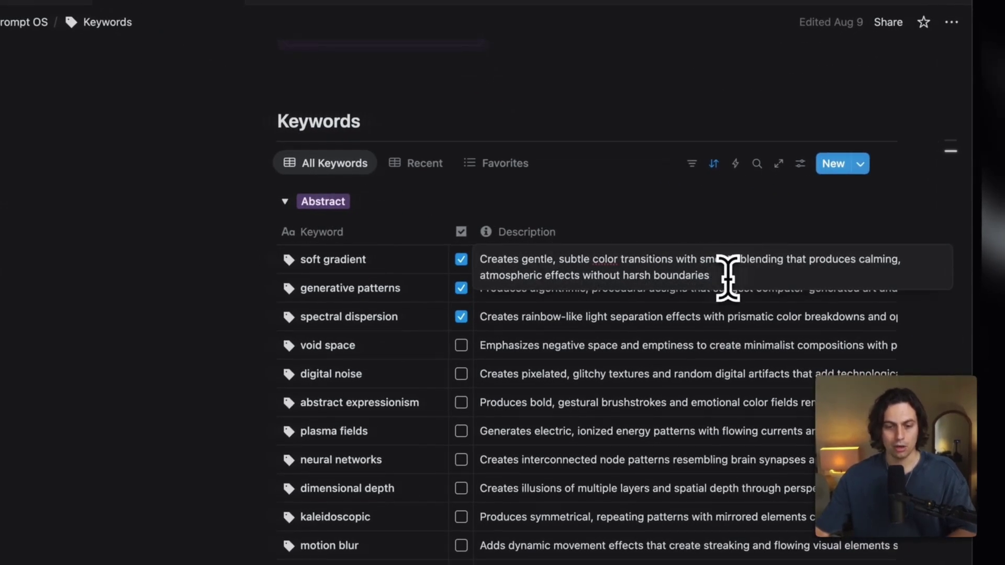
drag(727, 277, 474, 270)
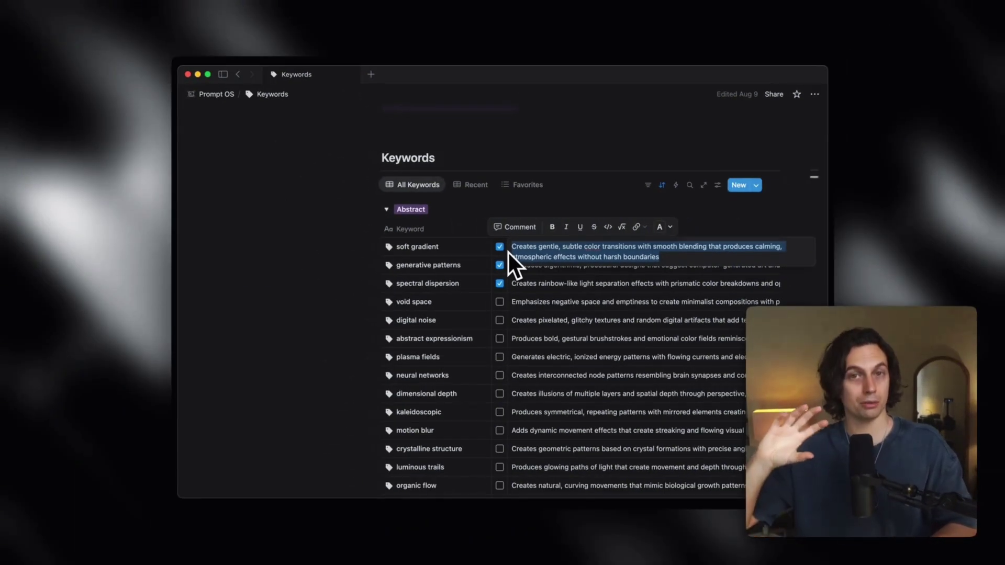
click(708, 260)
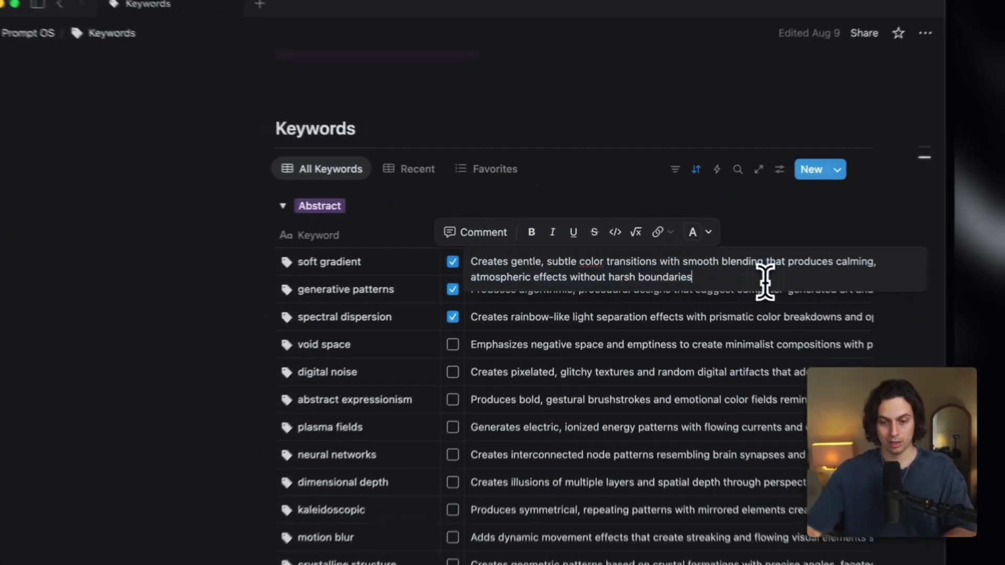
key(Escape)
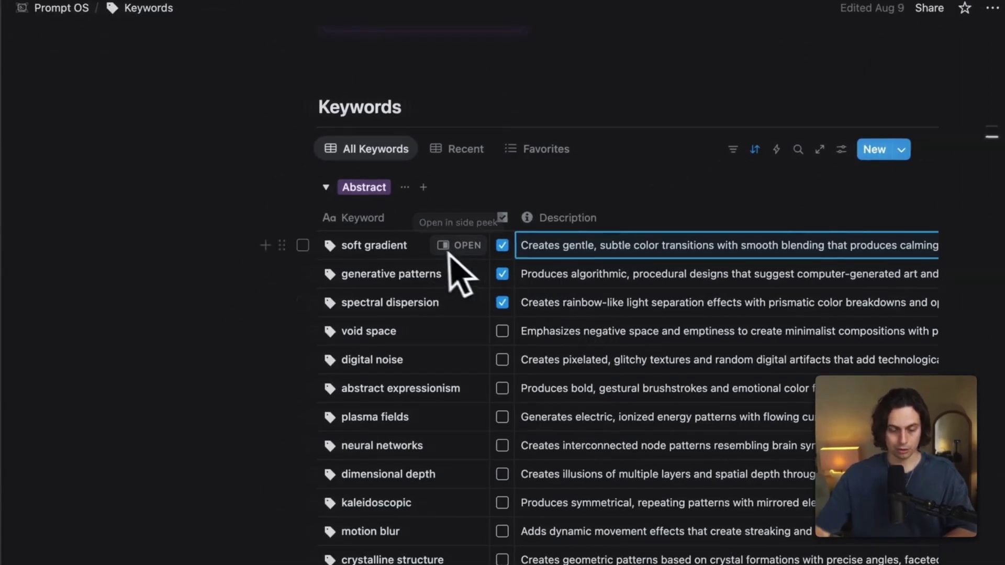
scroll(449, 262, down, 20)
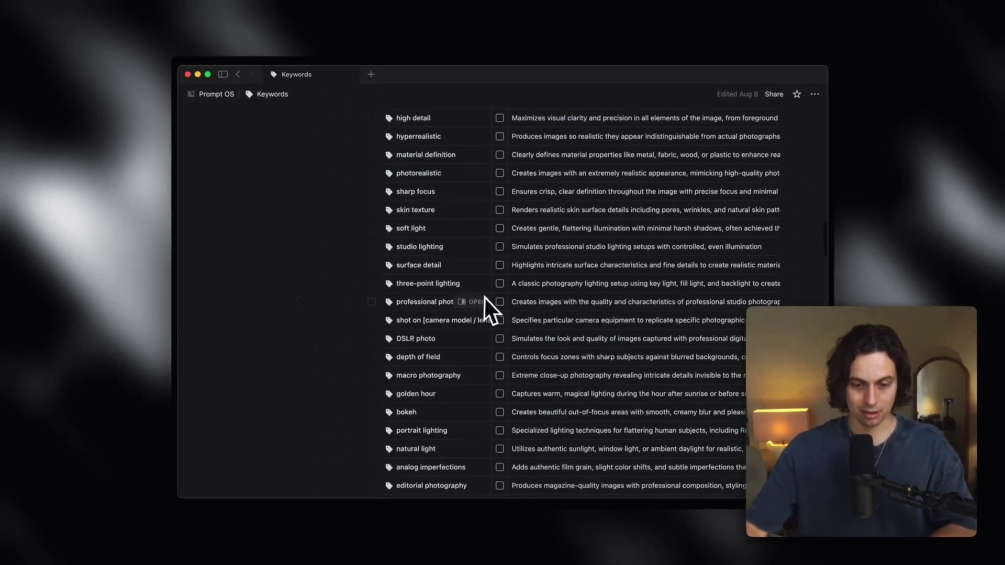
scroll(527, 289, down, 20)
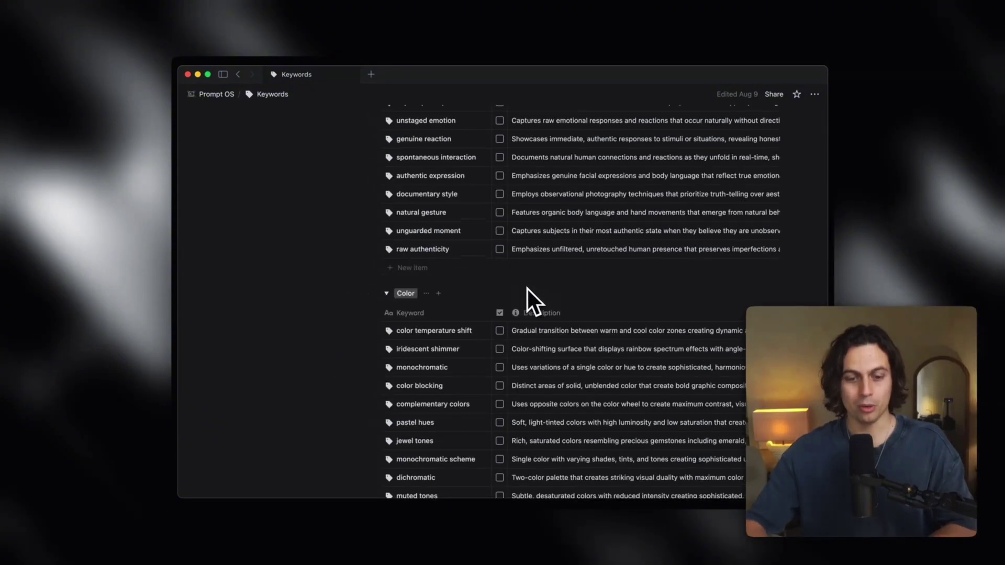
scroll(528, 291, down, 15)
scroll(554, 293, down, 20)
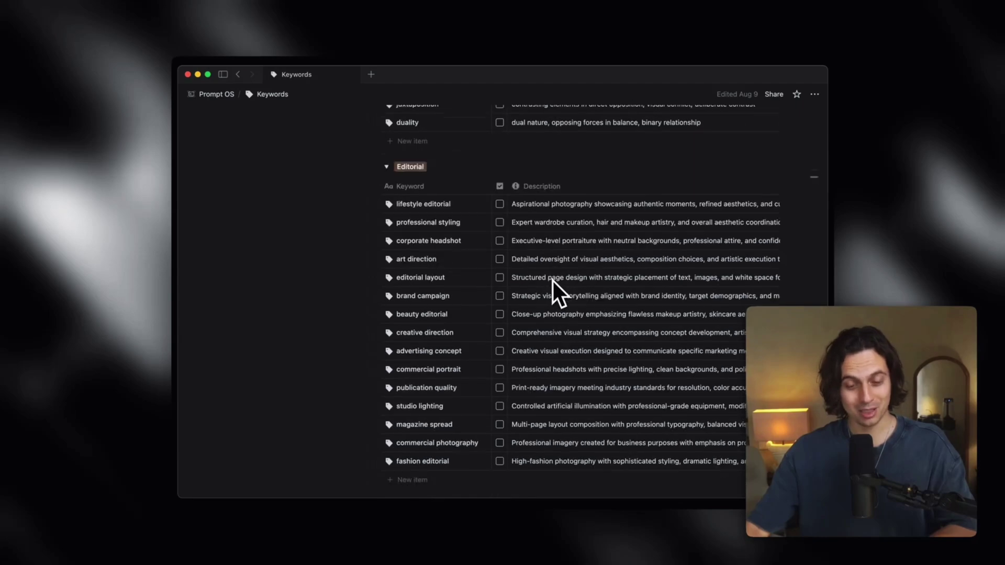
scroll(554, 281, up, 20)
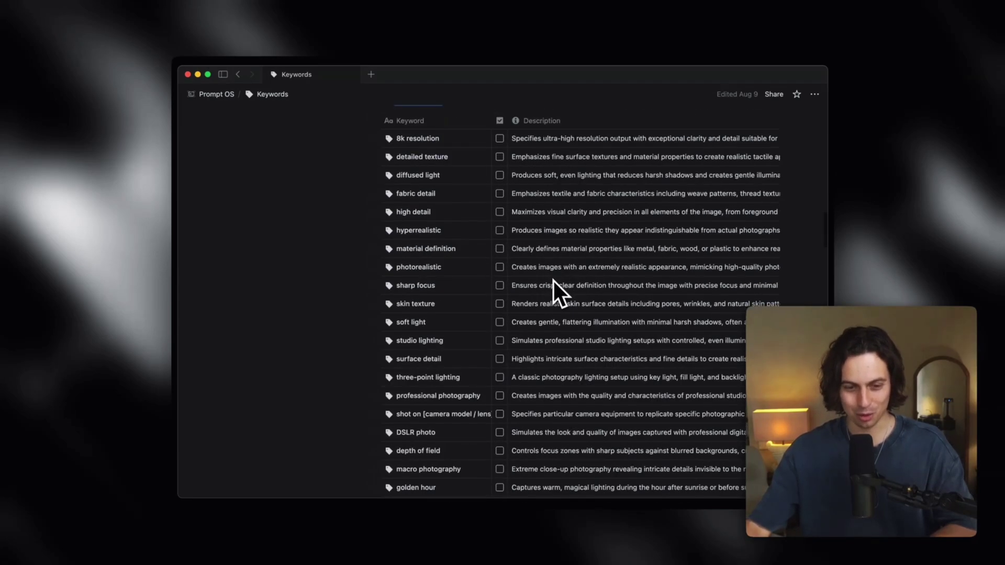
scroll(553, 281, up, 10)
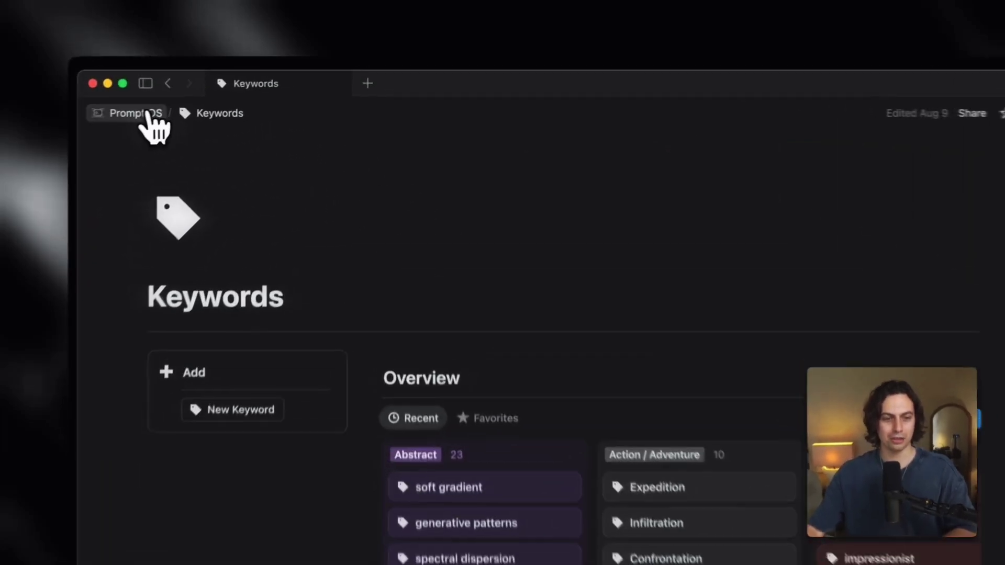
click(216, 96)
scroll(471, 419, down, 5)
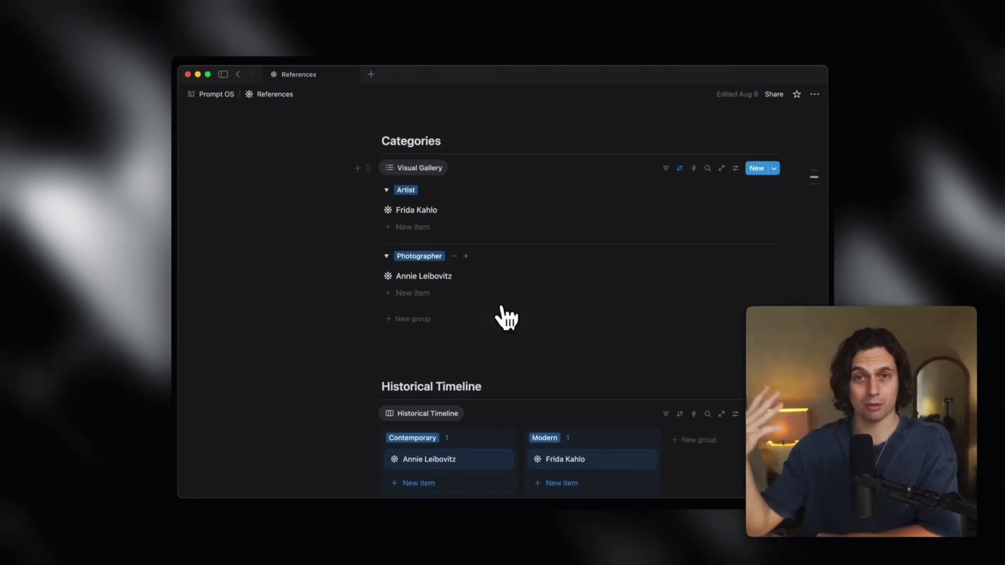
scroll(507, 324, down, 1)
scroll(506, 324, down, 2)
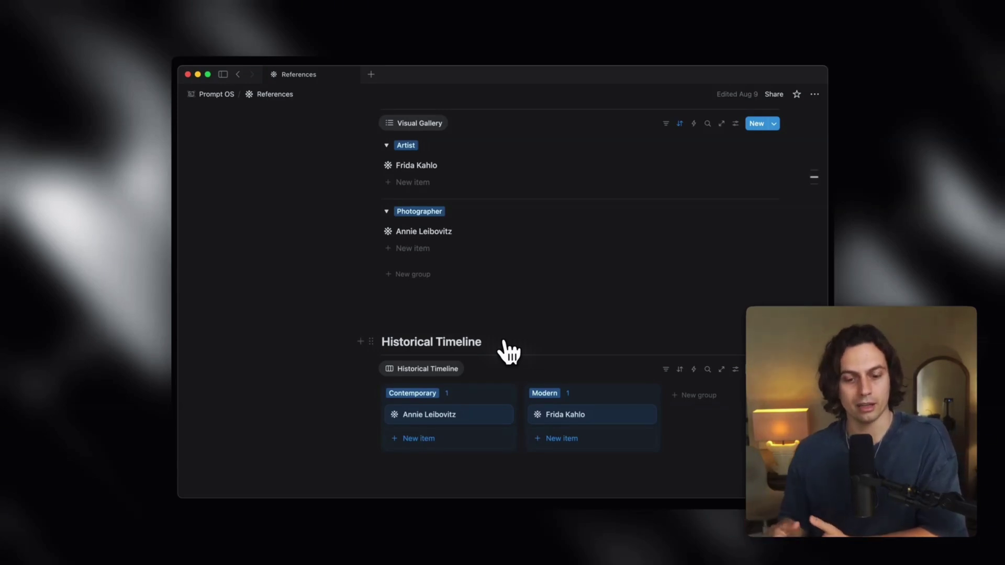
scroll(549, 367, up, 3)
scroll(523, 277, down, 4)
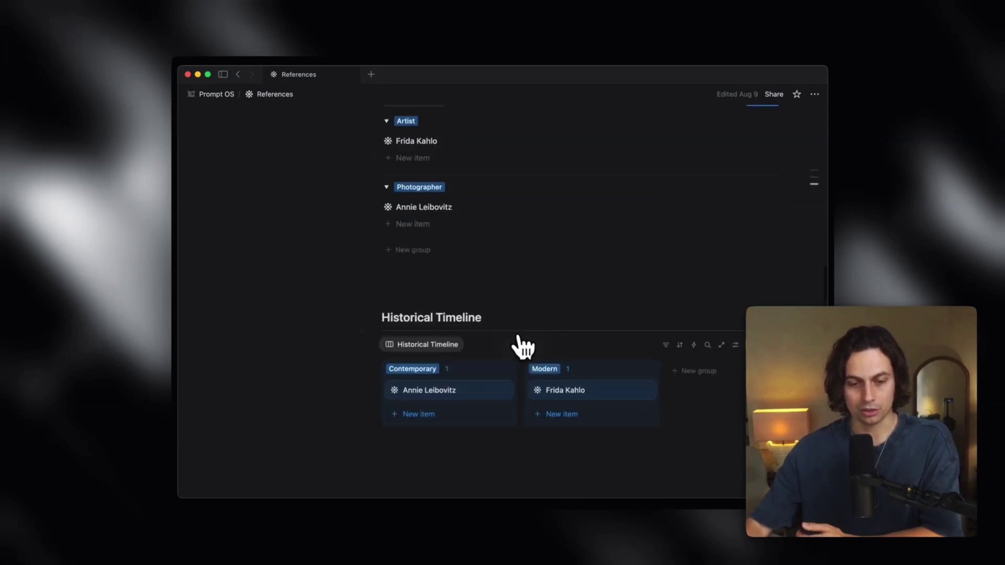
scroll(531, 261, up, 5)
scroll(543, 276, down, 6)
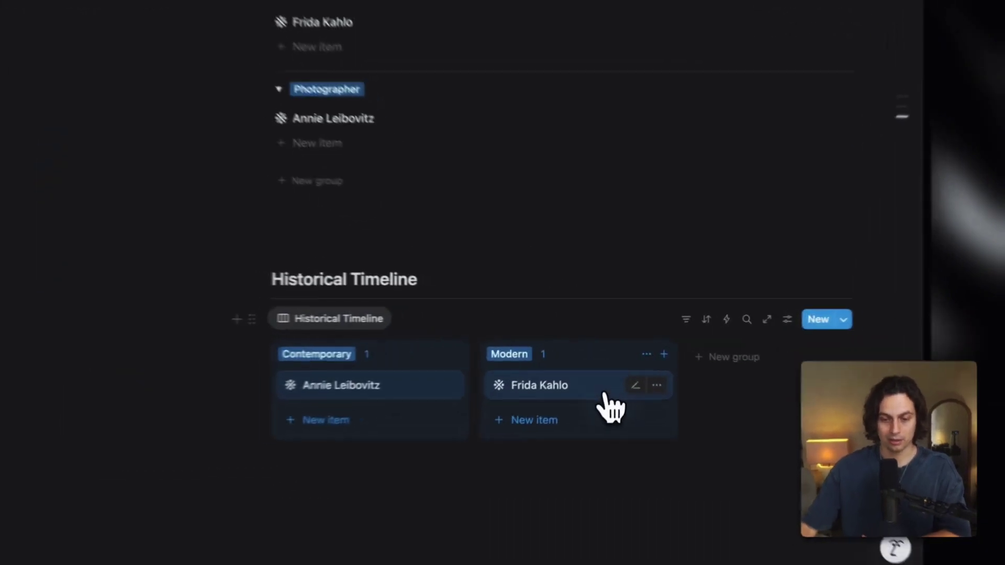
click(607, 369)
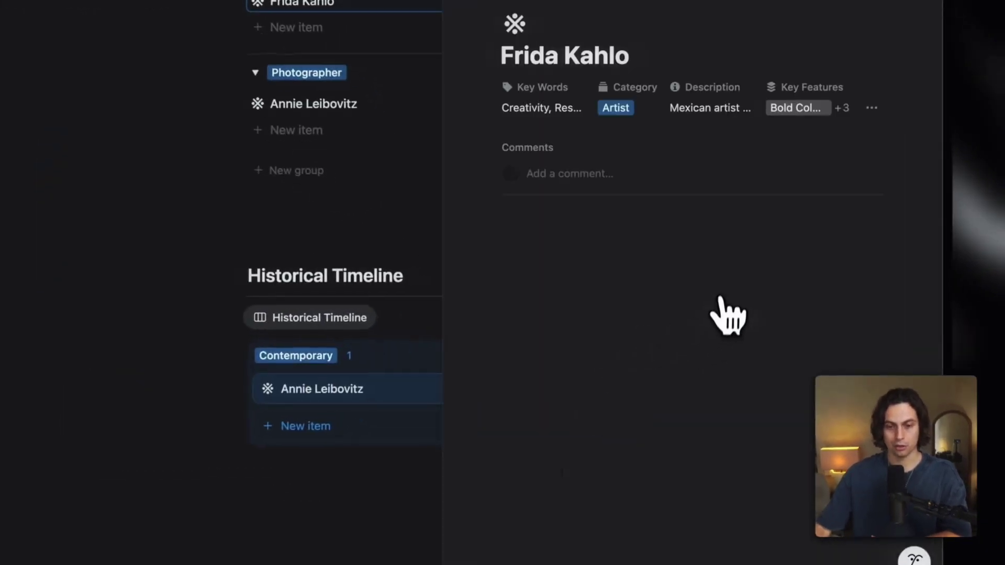
click(481, 114)
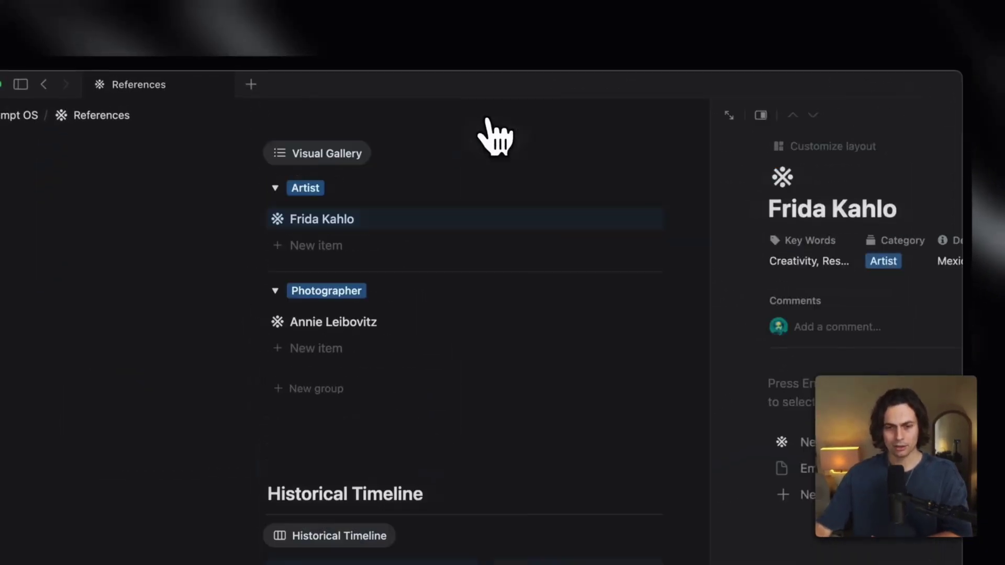
scroll(555, 339, up, 8)
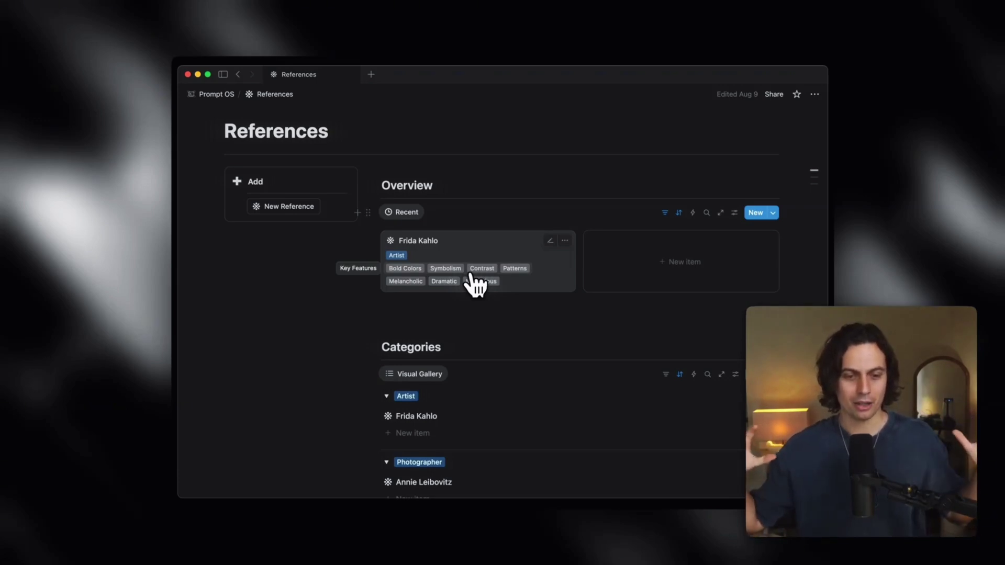
scroll(470, 275, down, 5)
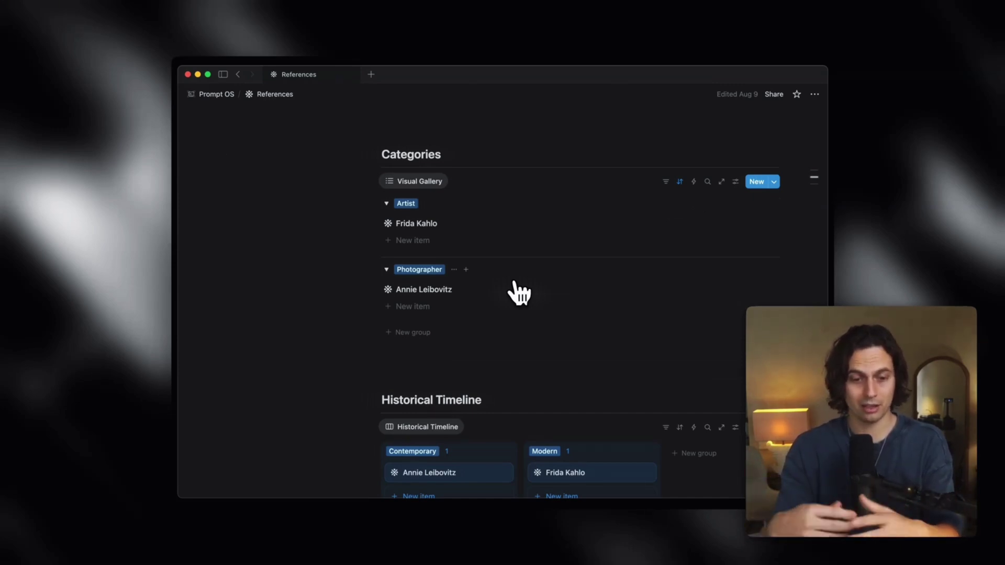
scroll(518, 290, down, 4)
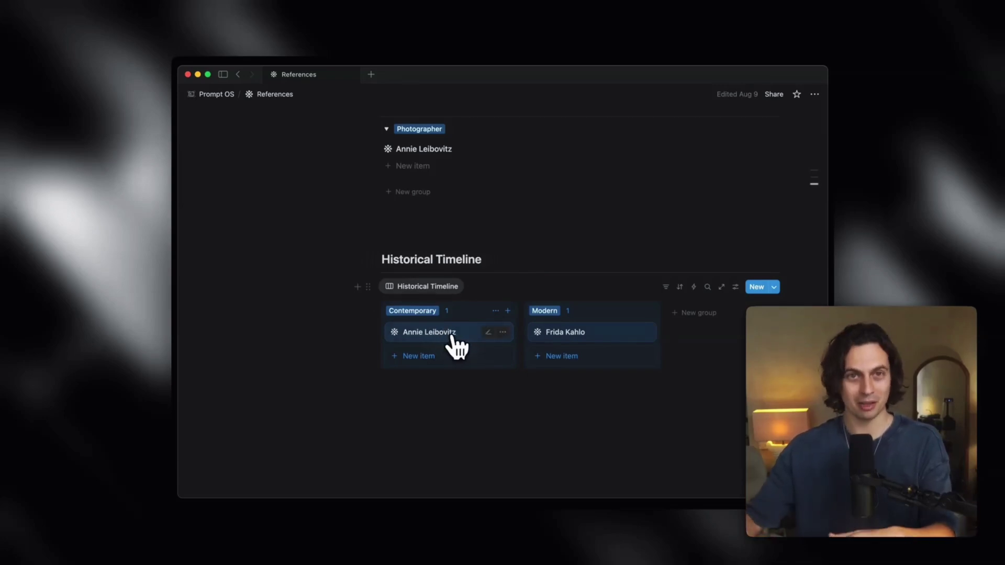
scroll(450, 340, up, 5)
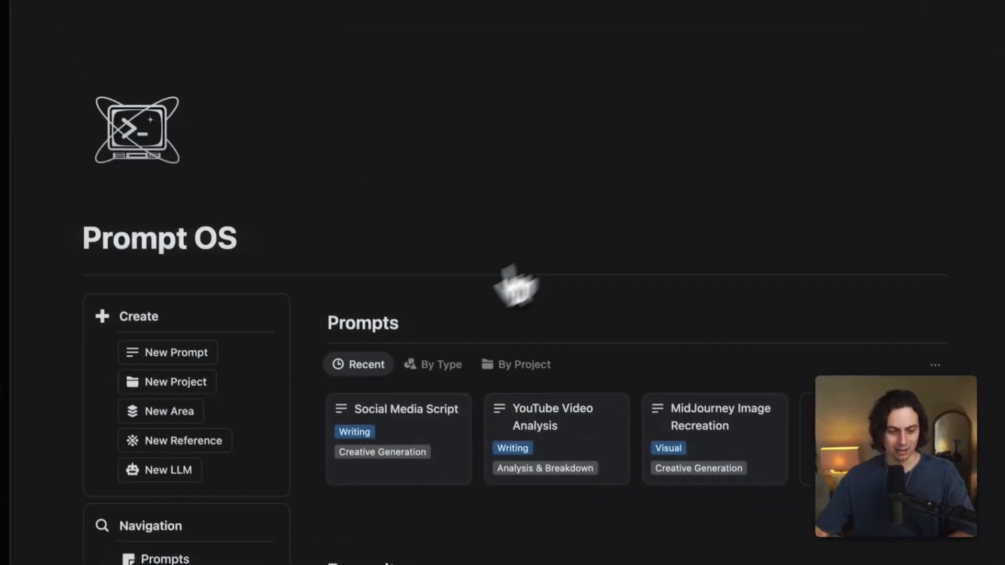
Step: Open Subscriptions to view five services totalling $95.41 monthly and $1,144.88 yearly
scroll(445, 314, down, 5)
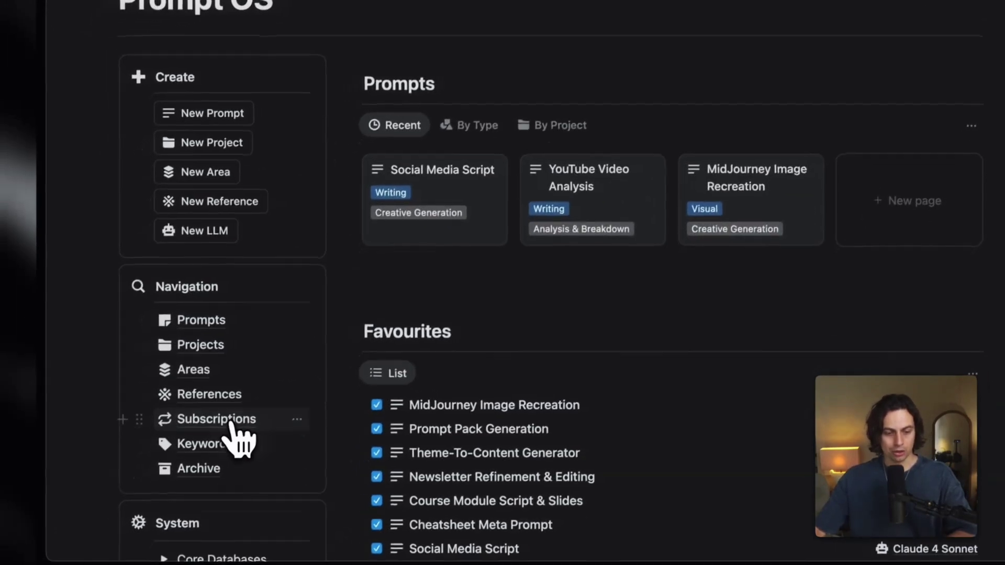
click(230, 421)
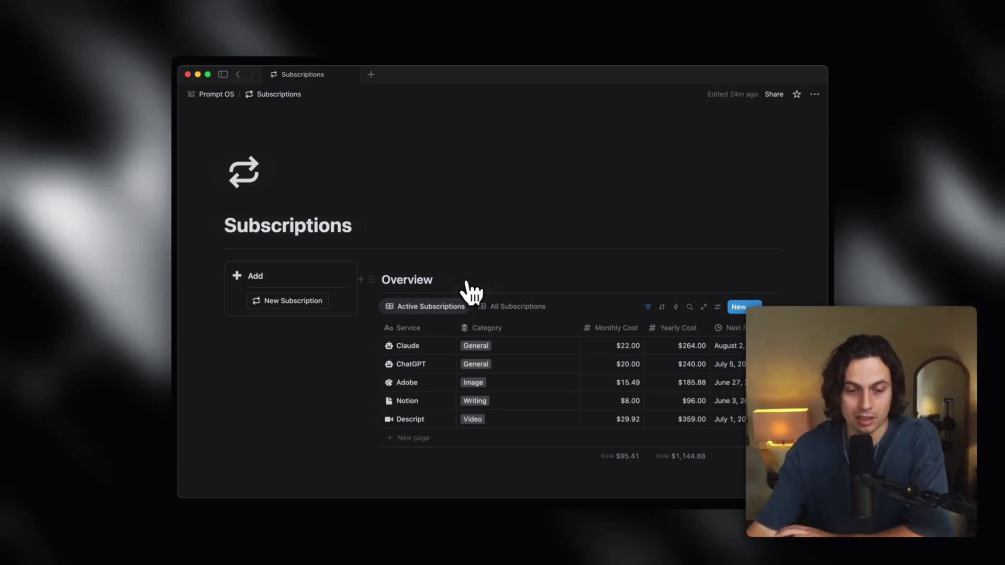
scroll(479, 285, down, 1)
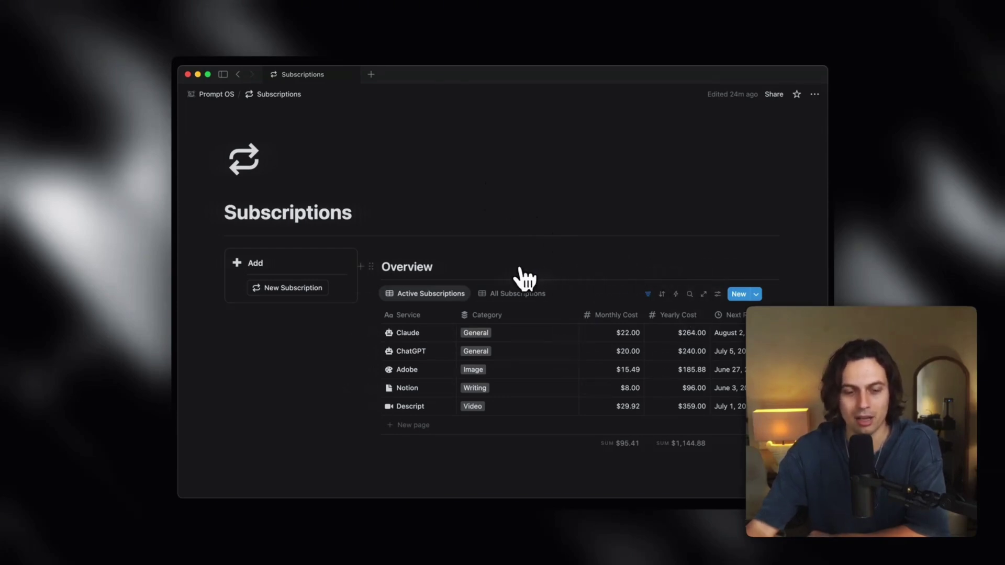
scroll(525, 280, down, 3)
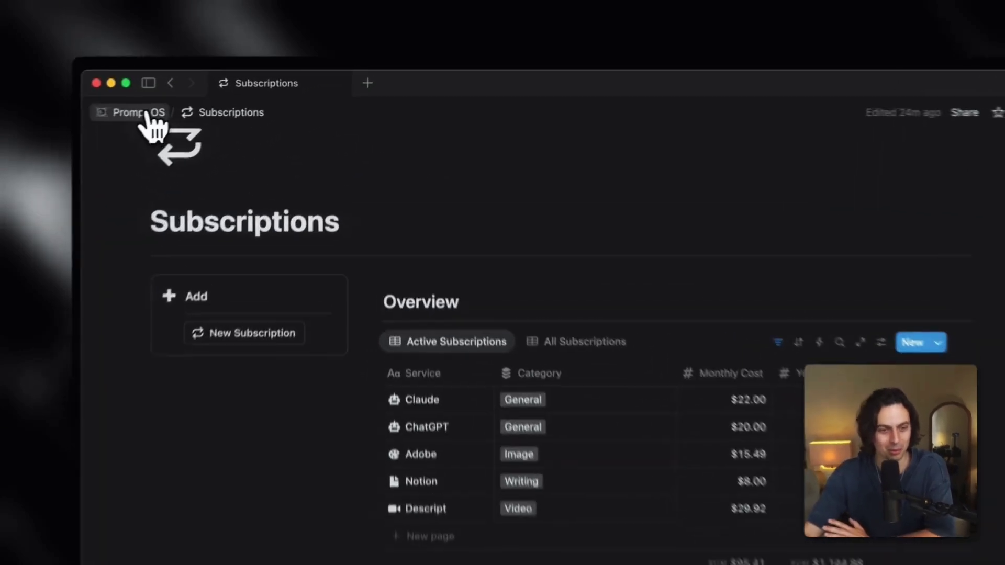
Step: Return via the Prompt OS breadcrumb and scroll through the Prompts gallery and Favourites list
click(219, 94)
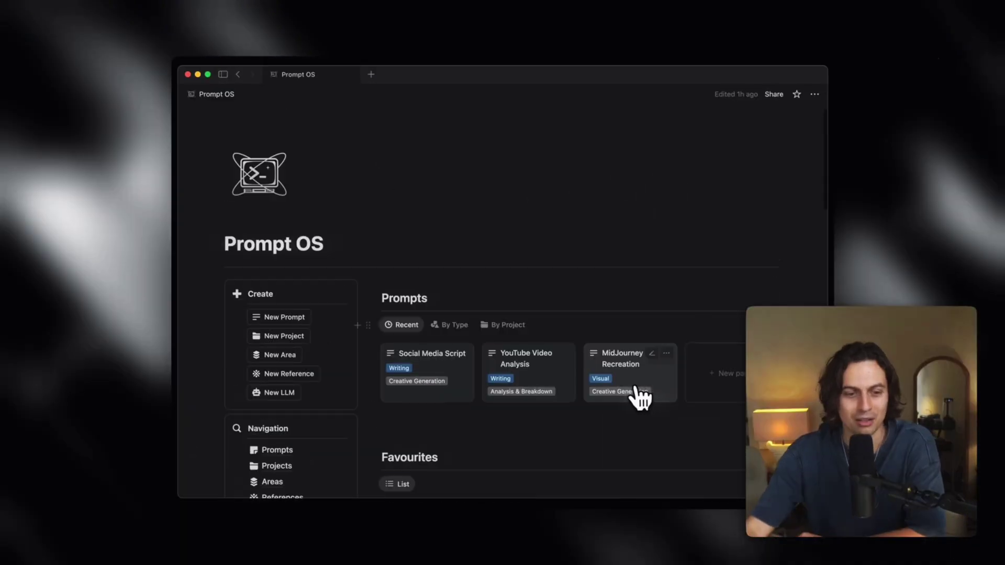
scroll(651, 399, down, 3)
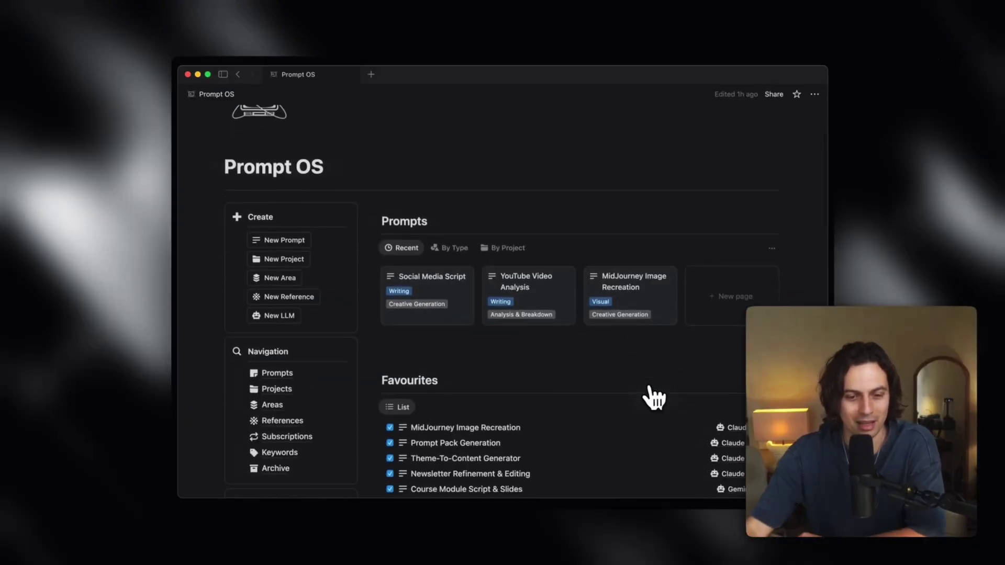
scroll(653, 400, down, 1)
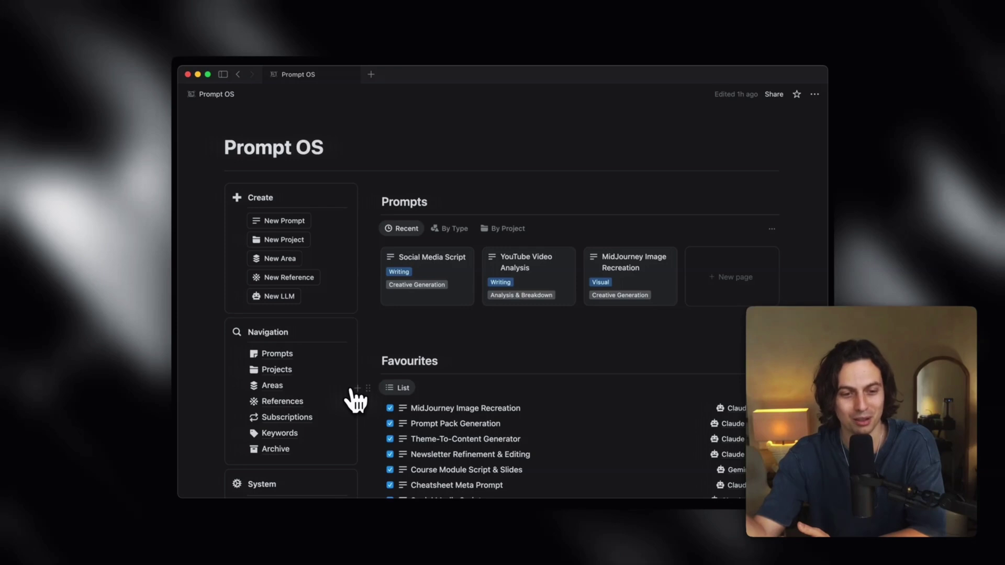
scroll(601, 340, down, 2)
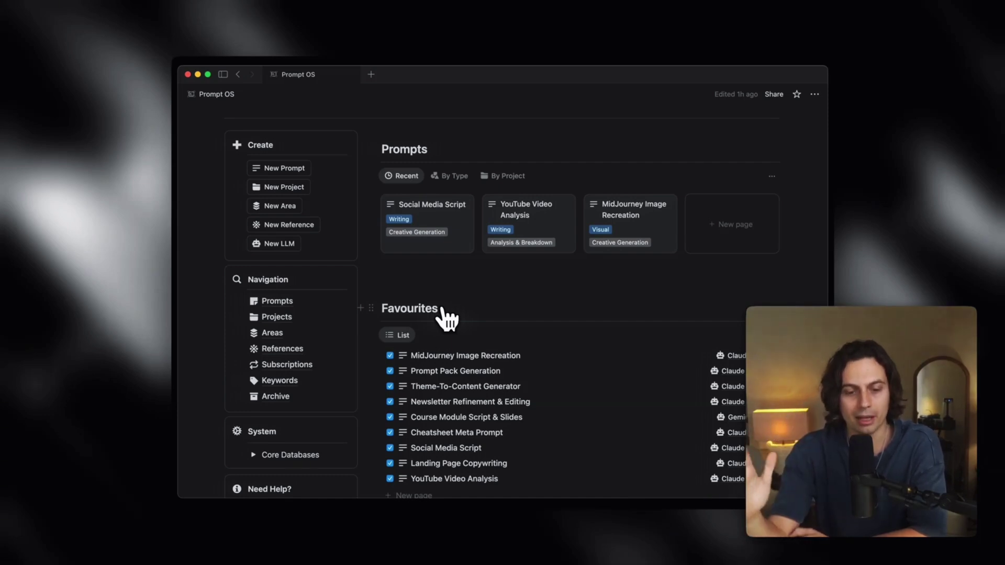
scroll(649, 382, up, 5)
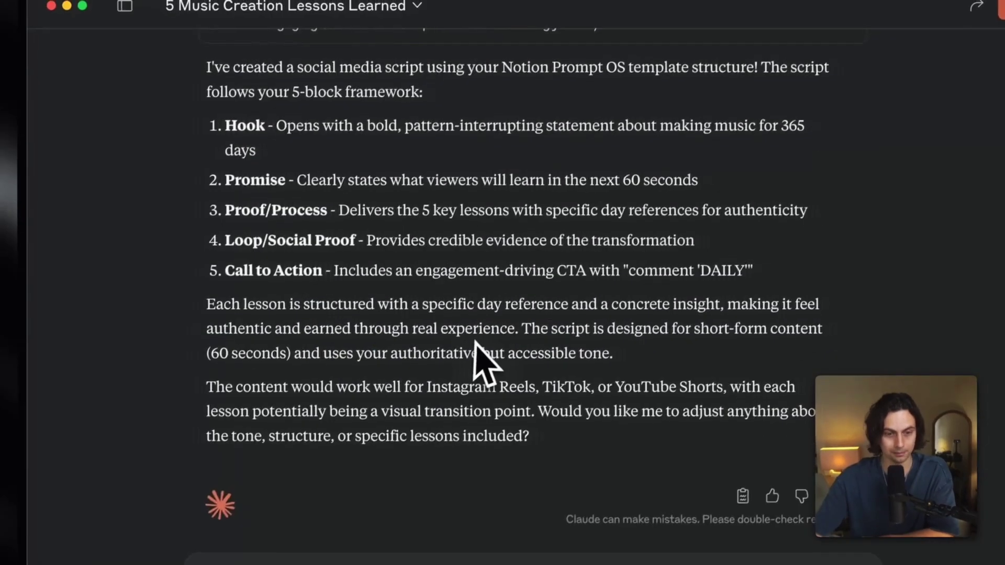
scroll(482, 364, up, 15)
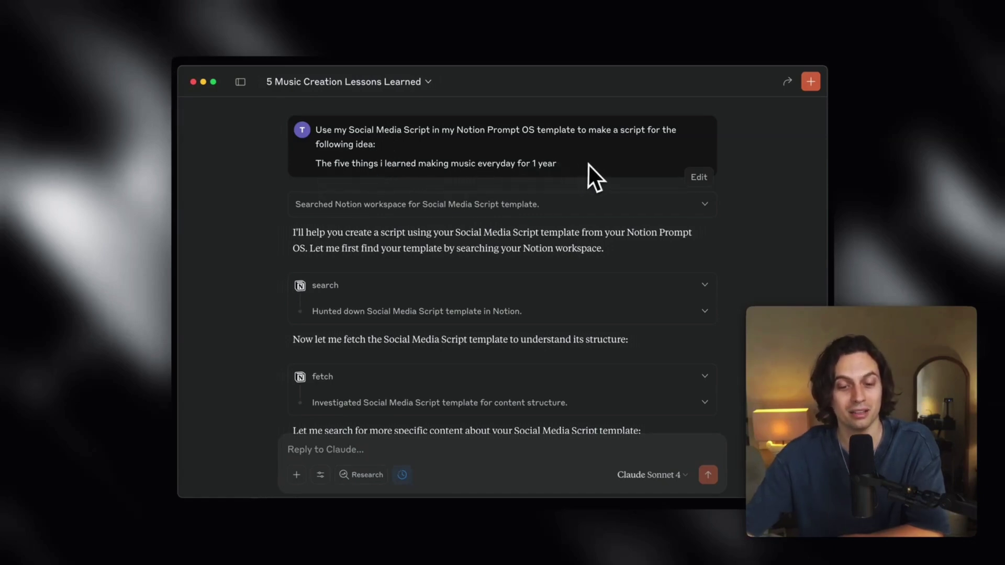
Step: Confirm the Notion connector in Claude's tools menu and in the Prompt OS page's Connections
click(320, 475)
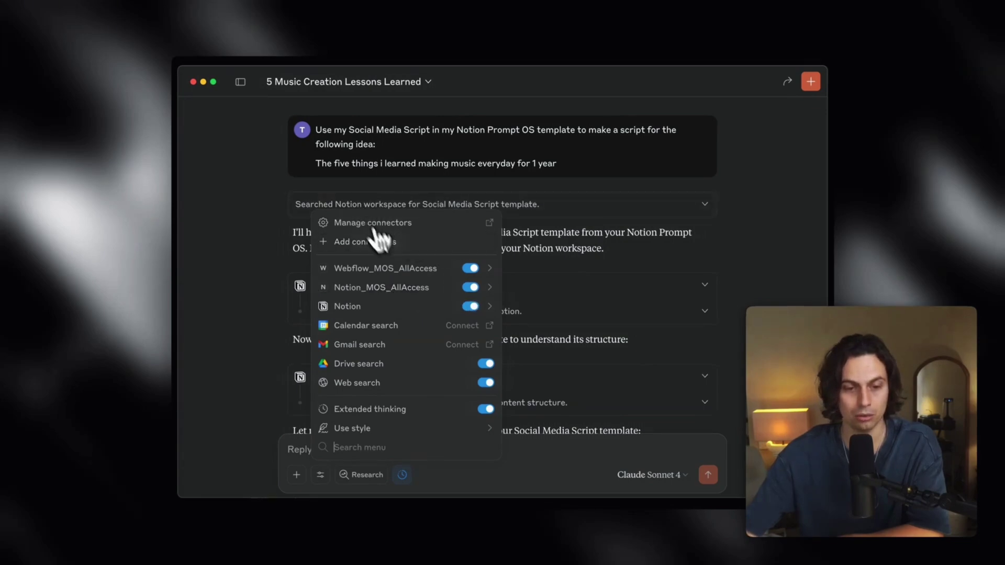
key(ctrl+Up)
click(426, 265)
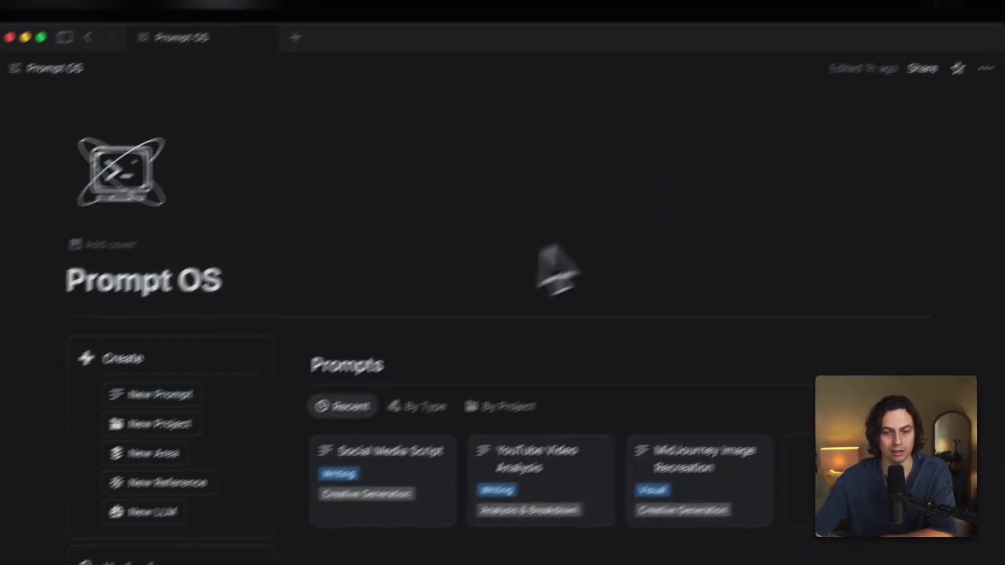
click(974, 76)
mouse_move(848, 542)
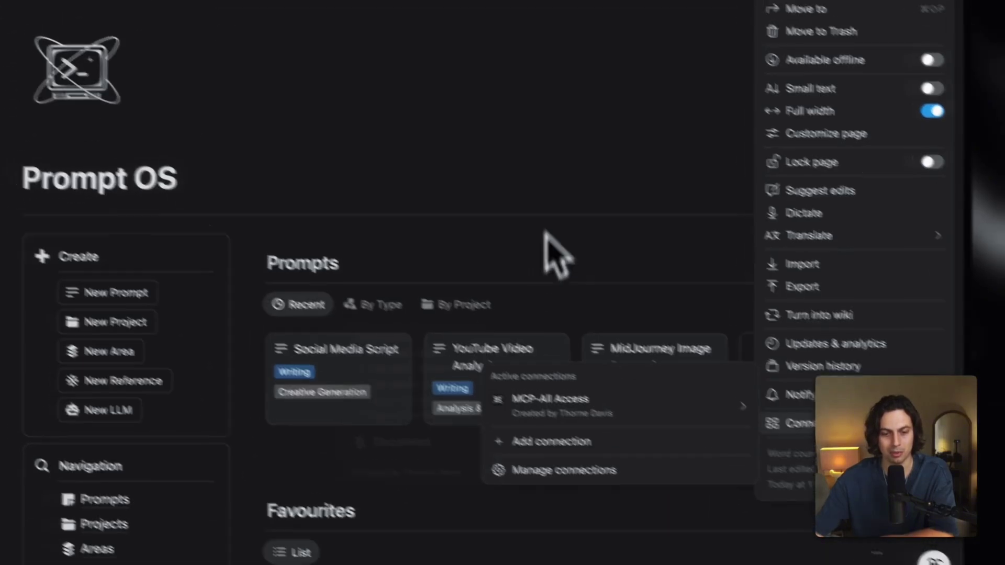
click(540, 137)
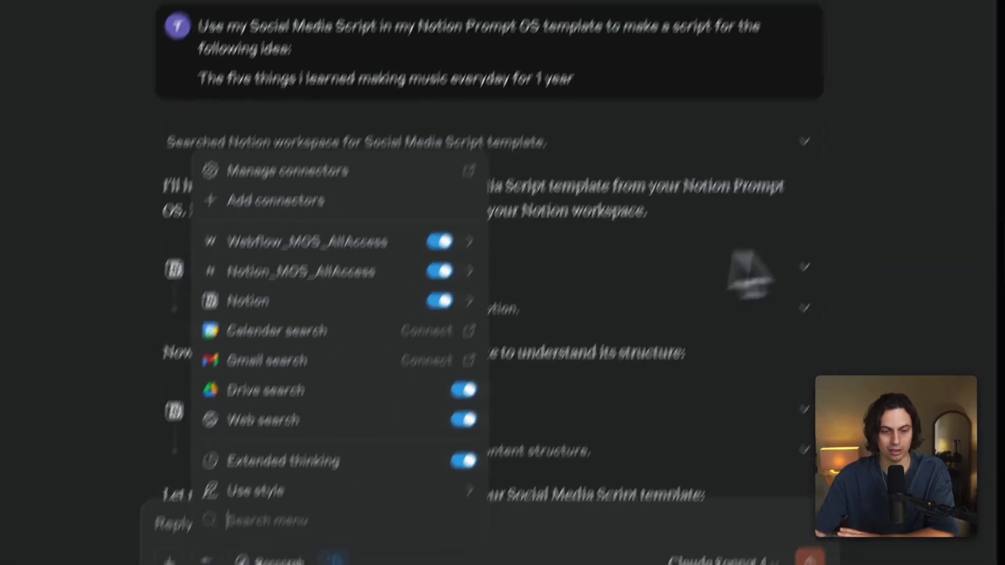
click(325, 455)
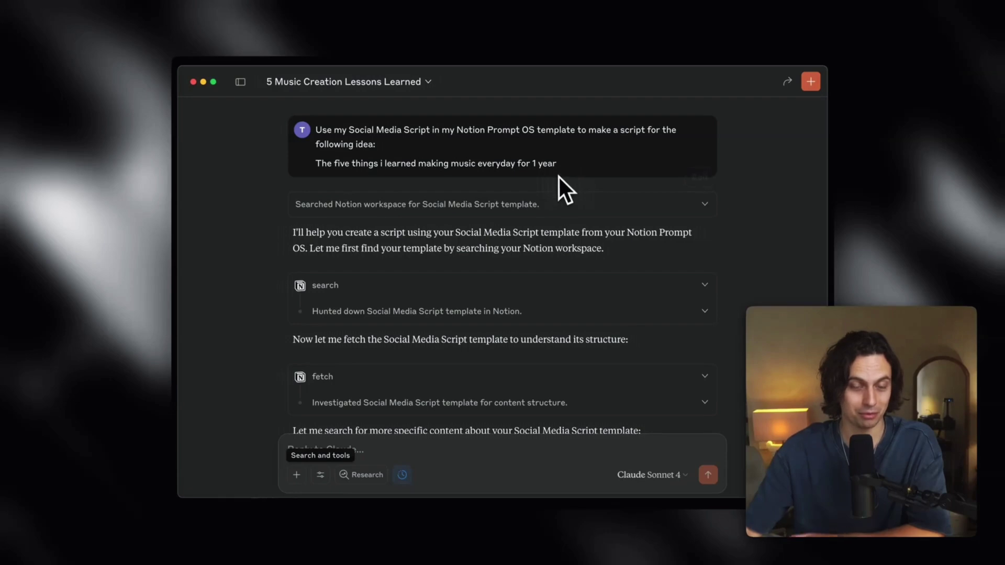
Step: Scroll the chat to the '5 Things I Learned Making Music Everyday for 1 Year' script card
scroll(499, 279, down, 1)
scroll(498, 278, down, 10)
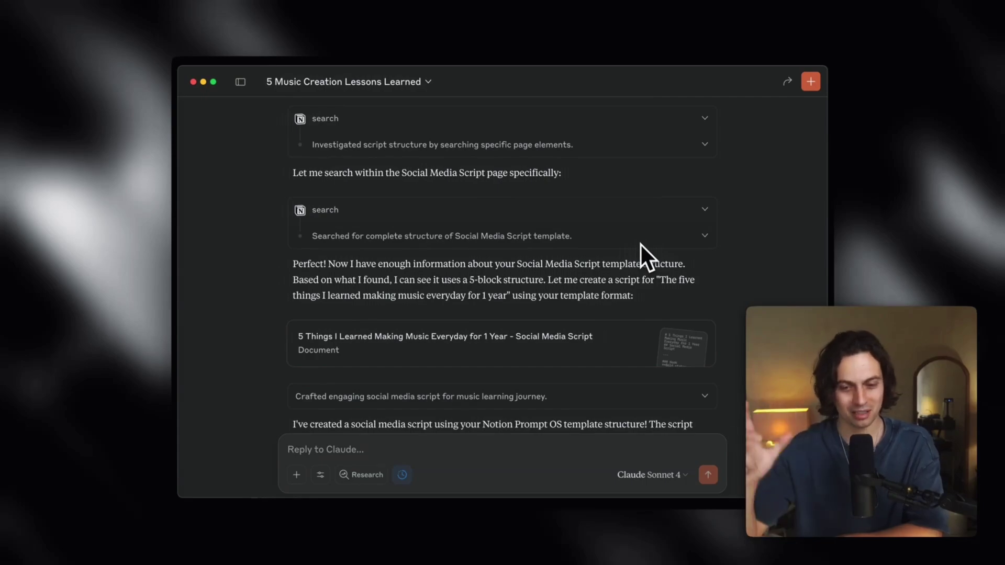
scroll(641, 244, down, 10)
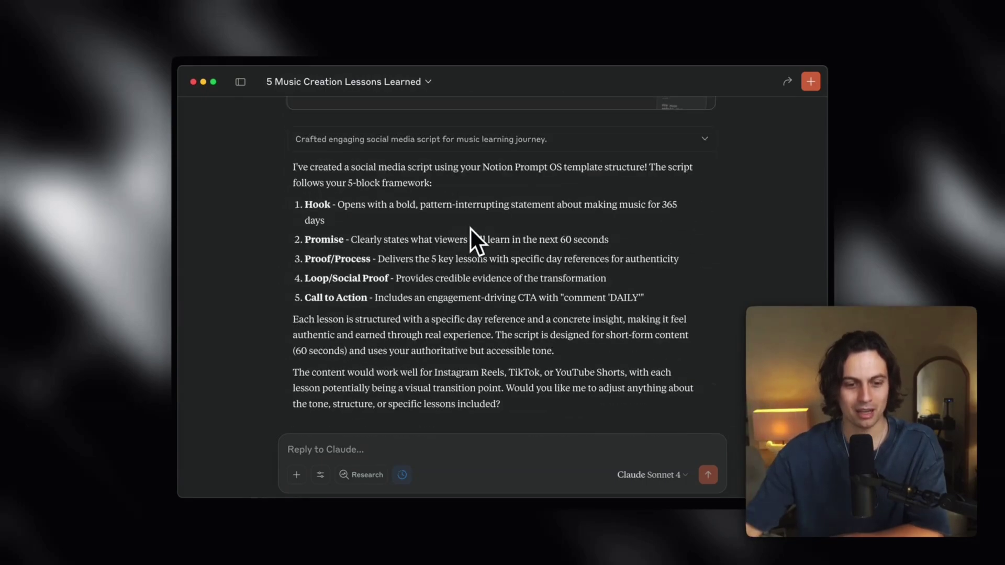
Step: Open the generated script beside the chat and compare it with Notion's Social Media Script prompt page
scroll(444, 231, up, 5)
click(550, 206)
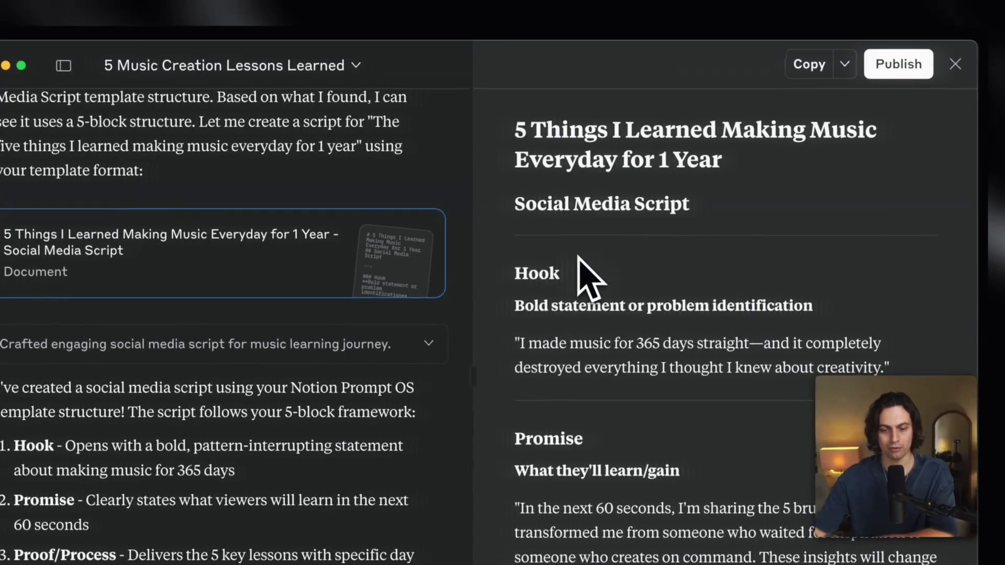
key(ctrl+Up)
click(410, 262)
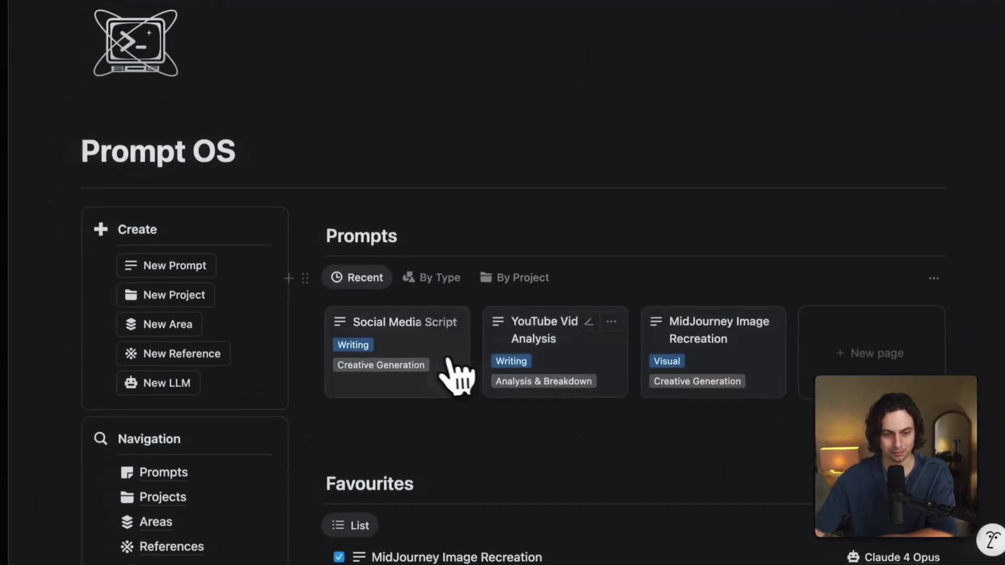
click(453, 373)
scroll(532, 344, down, 15)
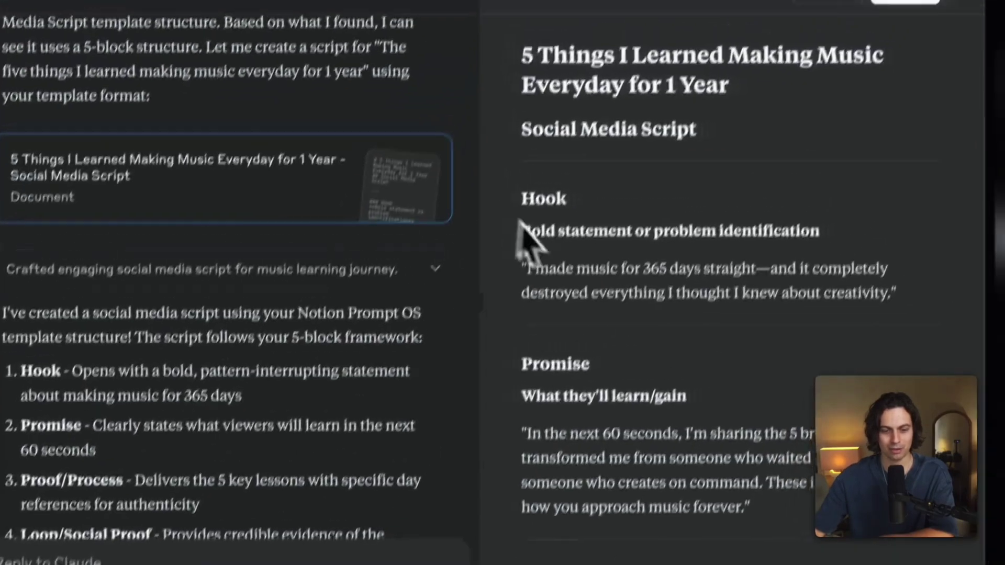
scroll(706, 356, down, 10)
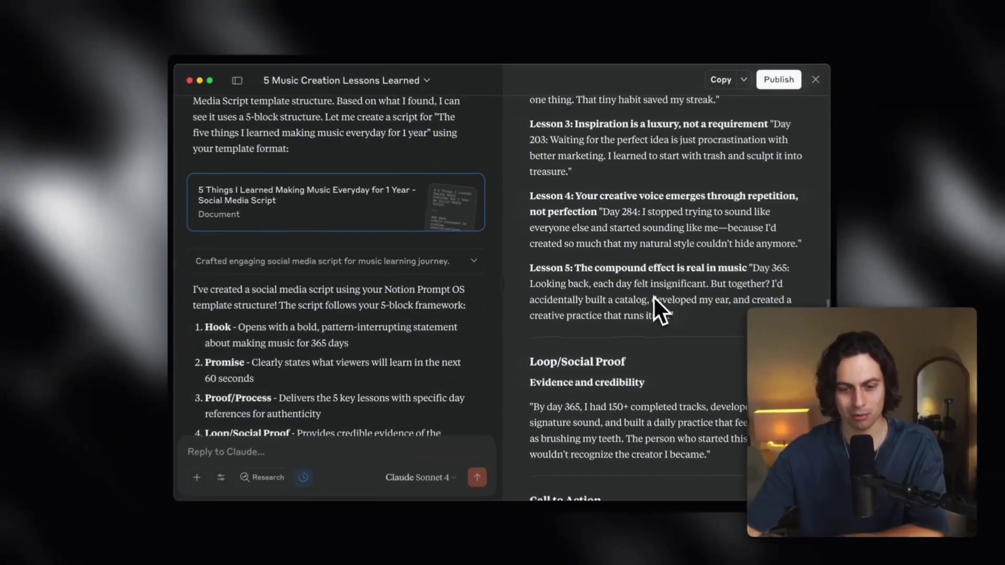
scroll(701, 345, down, 5)
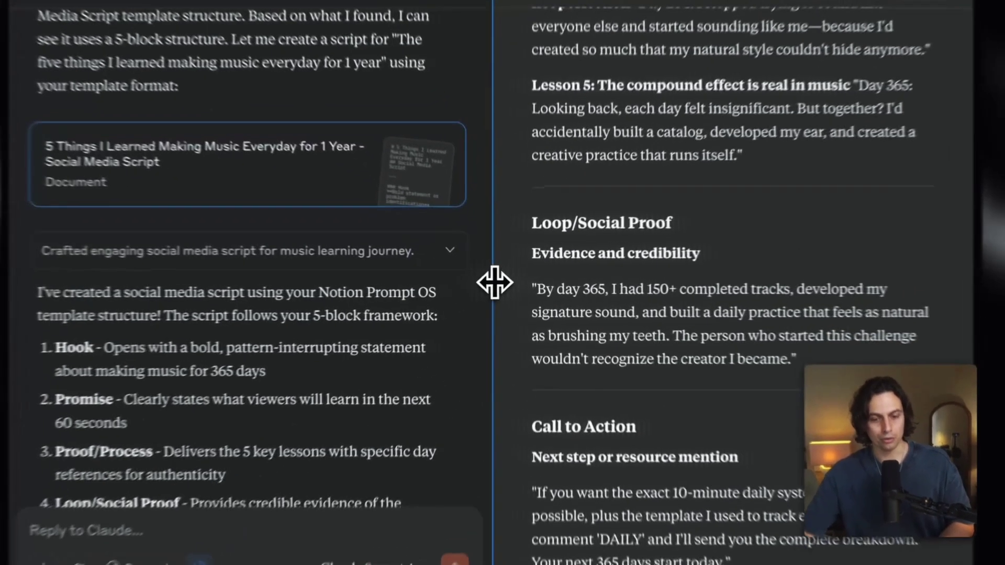
Step: Widen the chat pane and read the script from the Hook down to its Proof/Process lessons
drag(494, 282, 579, 281)
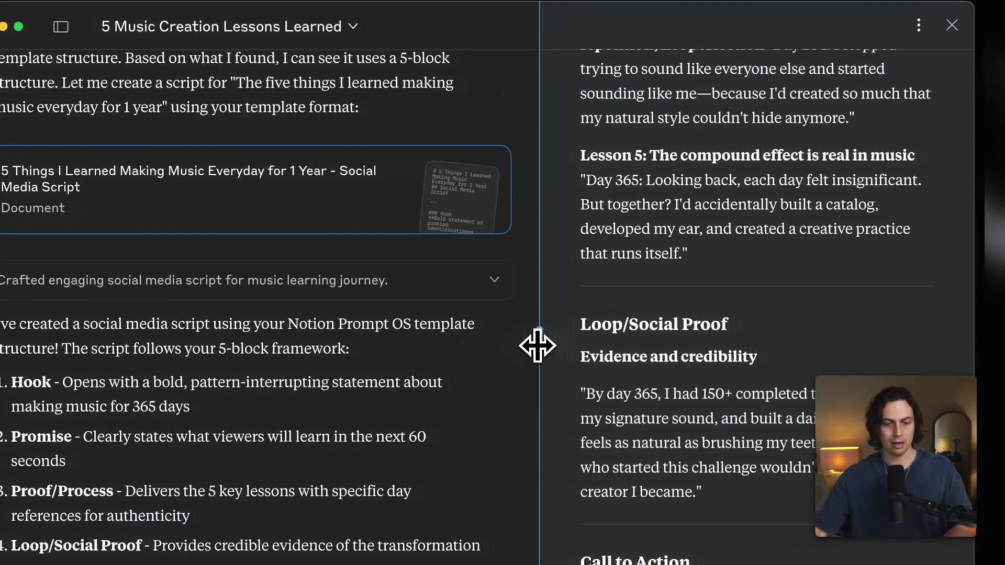
scroll(602, 228, up, 10)
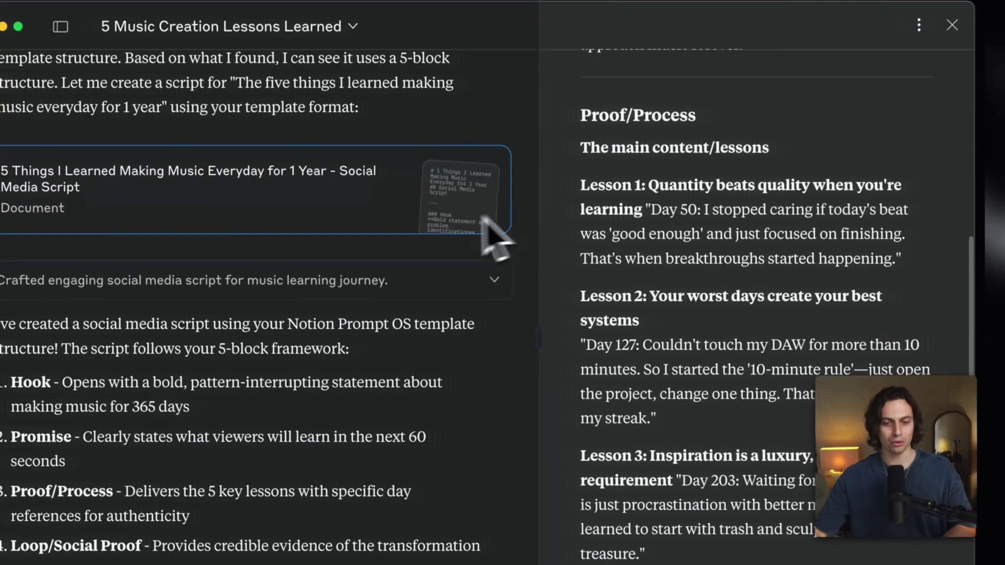
scroll(471, 223, up, 1)
scroll(469, 219, up, 10)
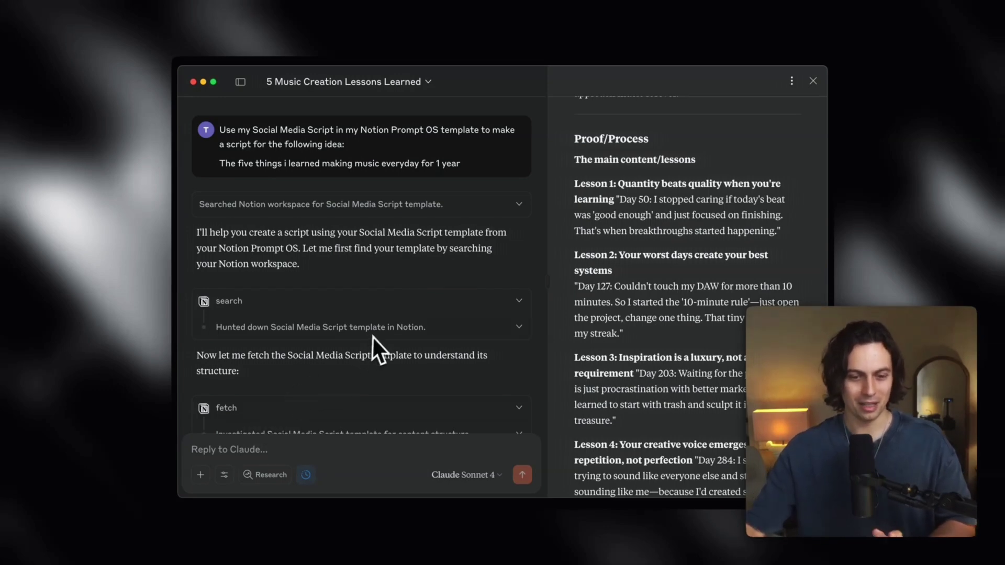
scroll(387, 327, down, 2)
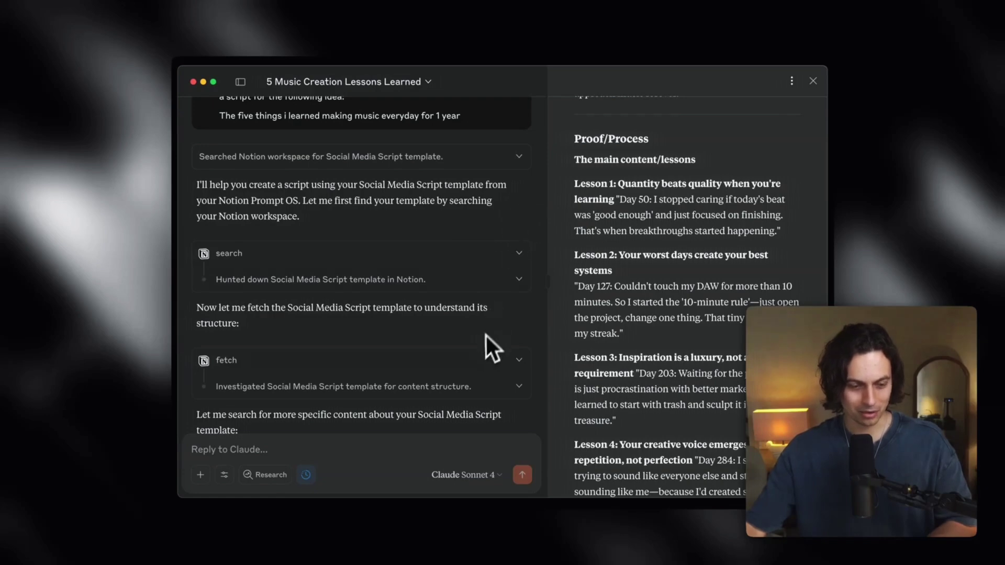
scroll(480, 342, down, 10)
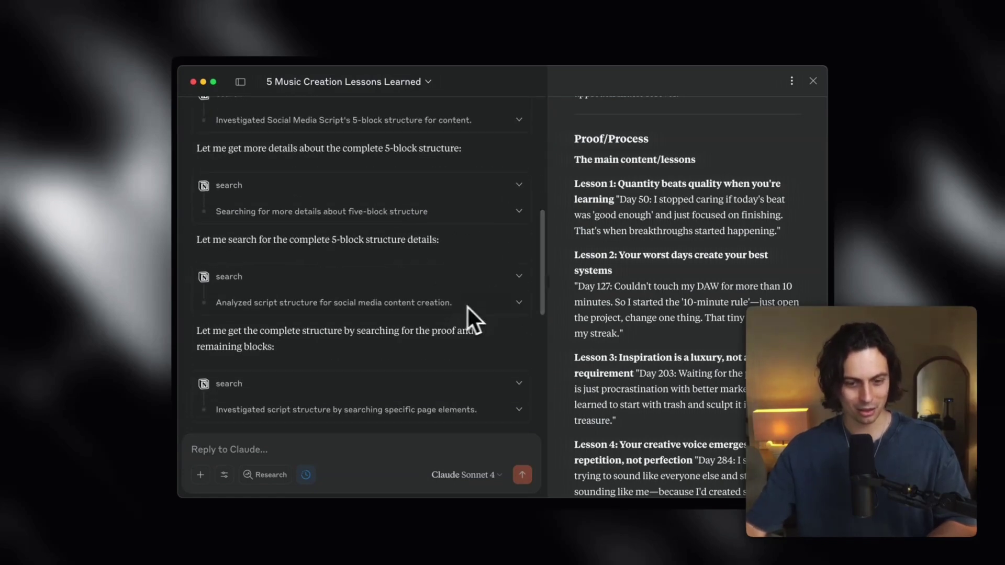
scroll(486, 306, down, 4)
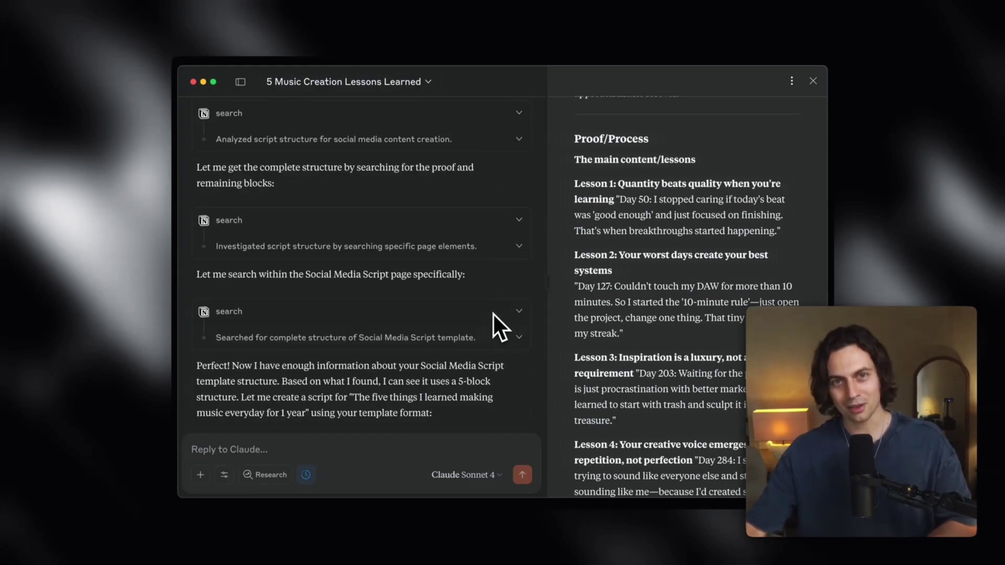
scroll(485, 309, down, 3)
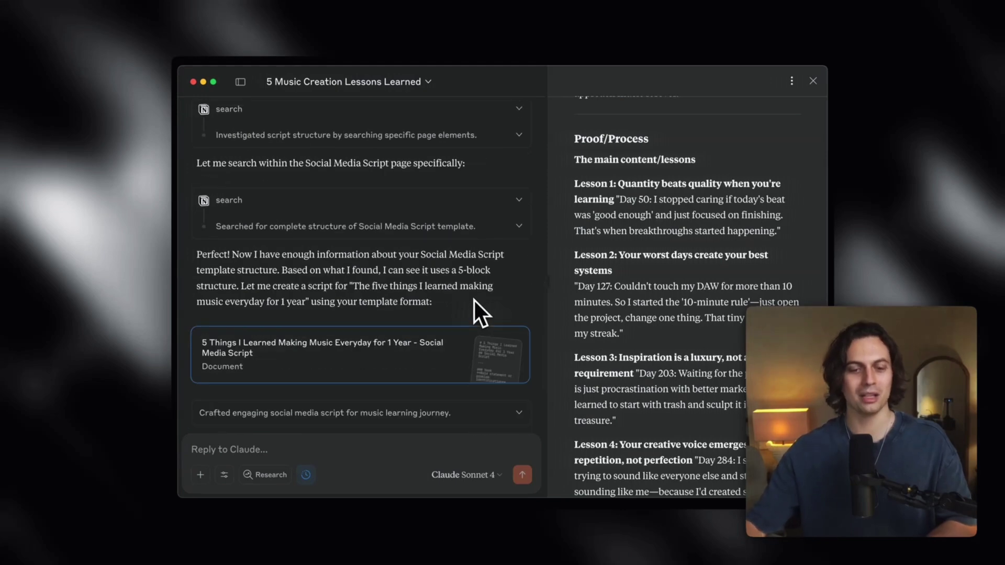